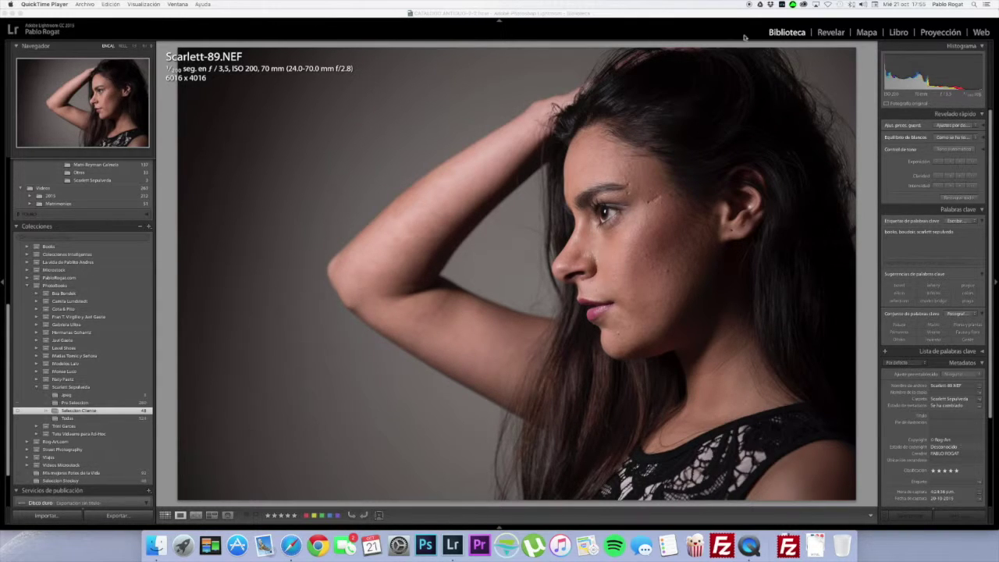
Inspect the skin at 1:1, return to fit view, then switch to the Develop (Revelar) module
click(676, 145)
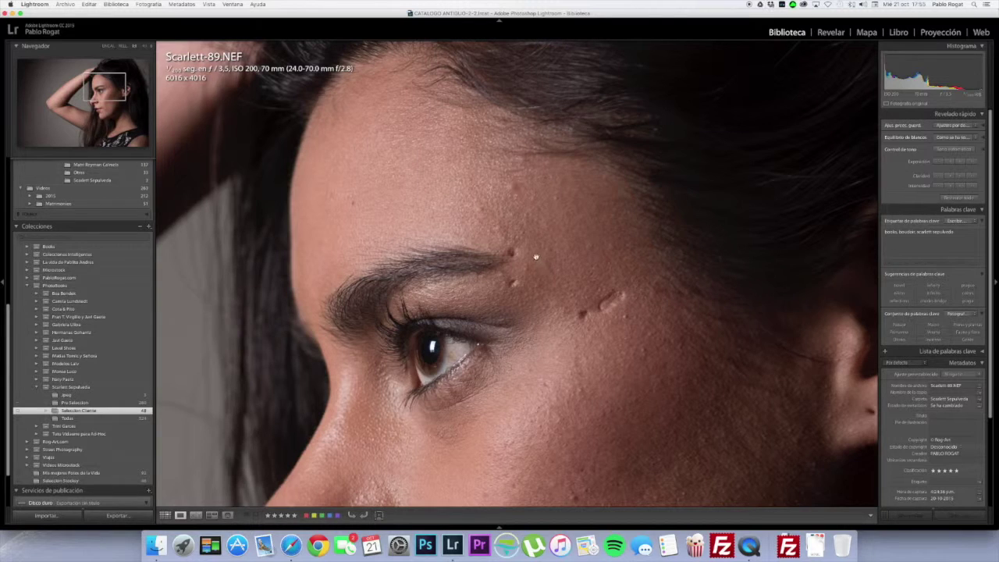
click(559, 266)
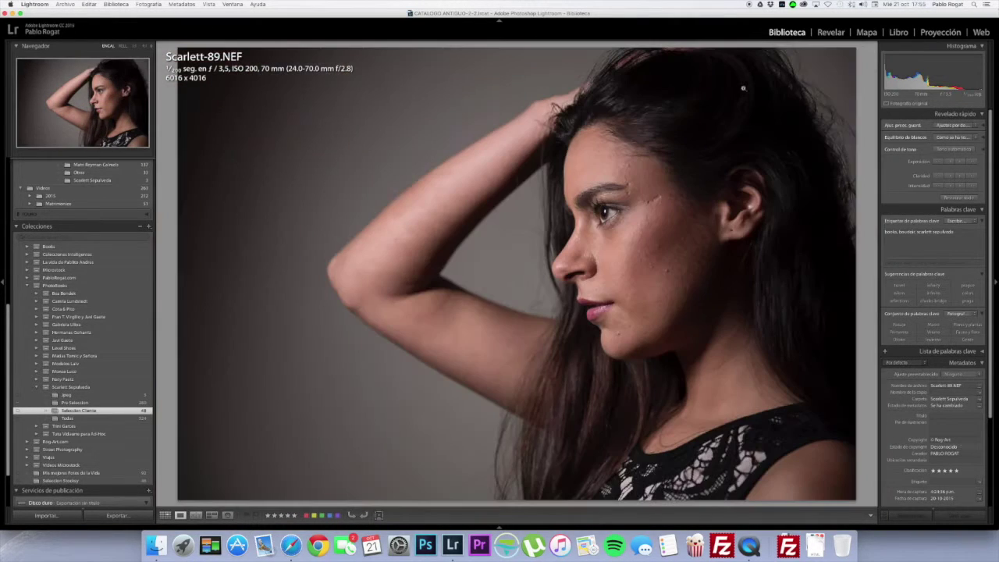
click(825, 35)
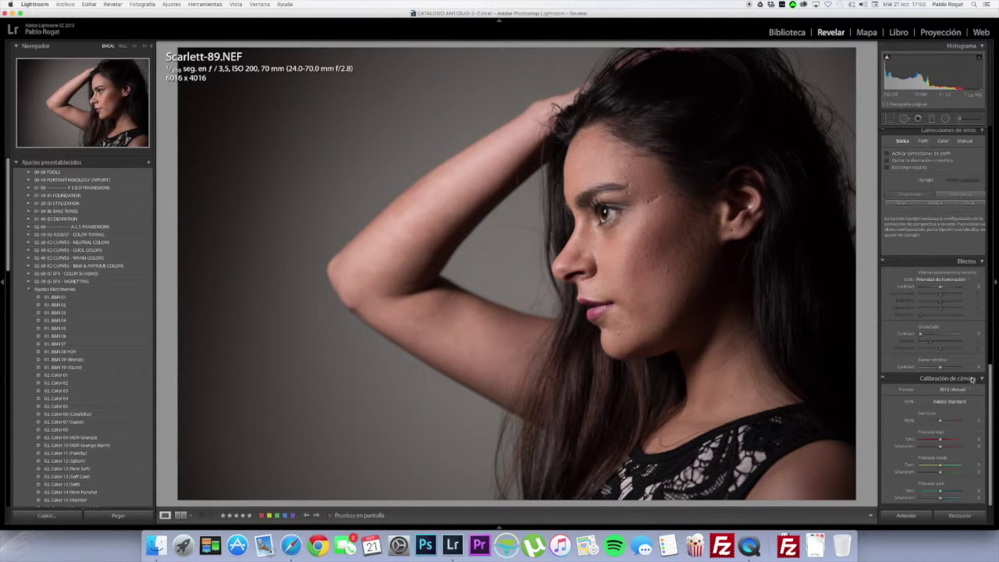
Set Exposure +0.30, Whites +31, Blacks −2, and fine-tune Contrast, Highlights and Shadows
drag(991, 398, 990, 160)
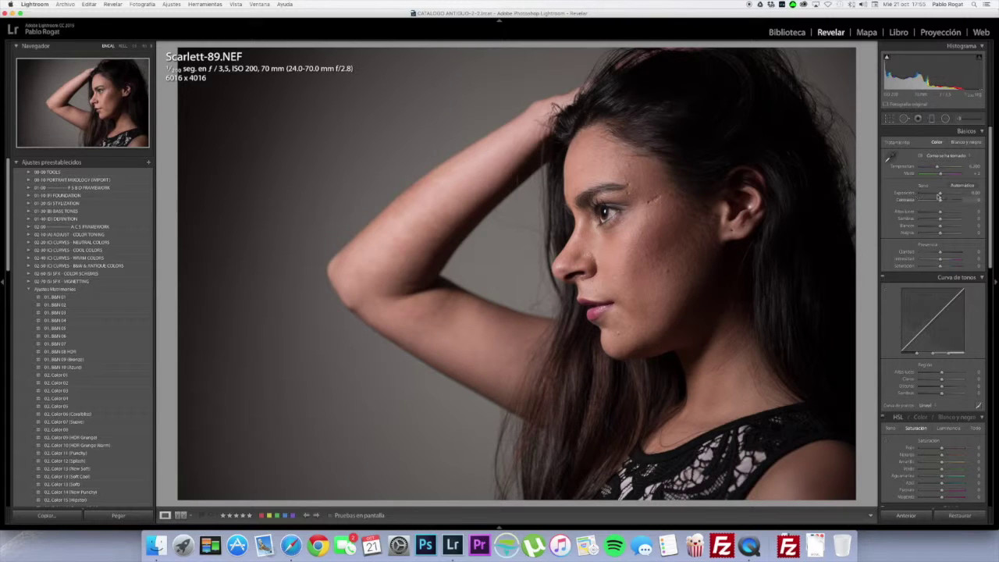
drag(941, 196, 941, 202)
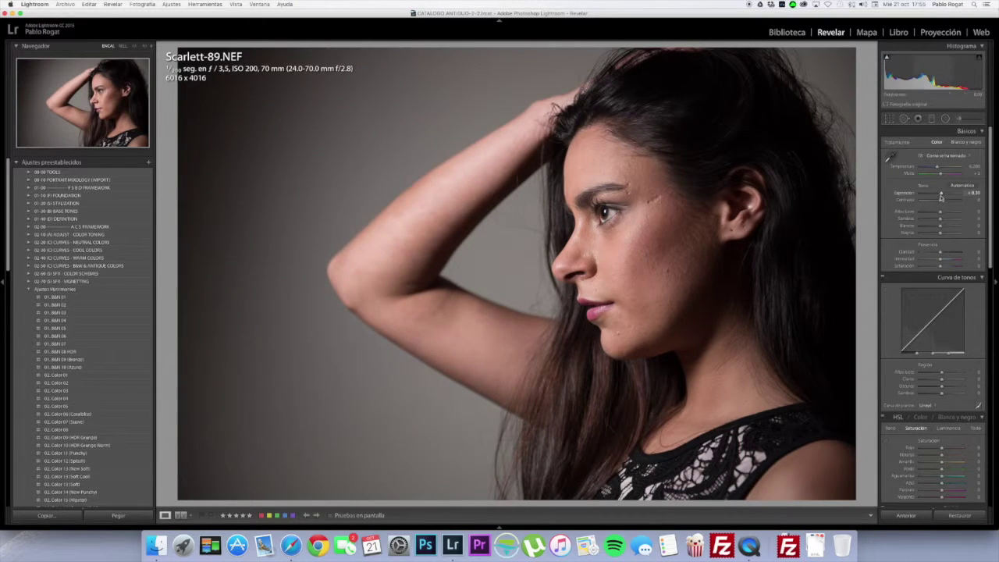
drag(940, 202, 940, 206)
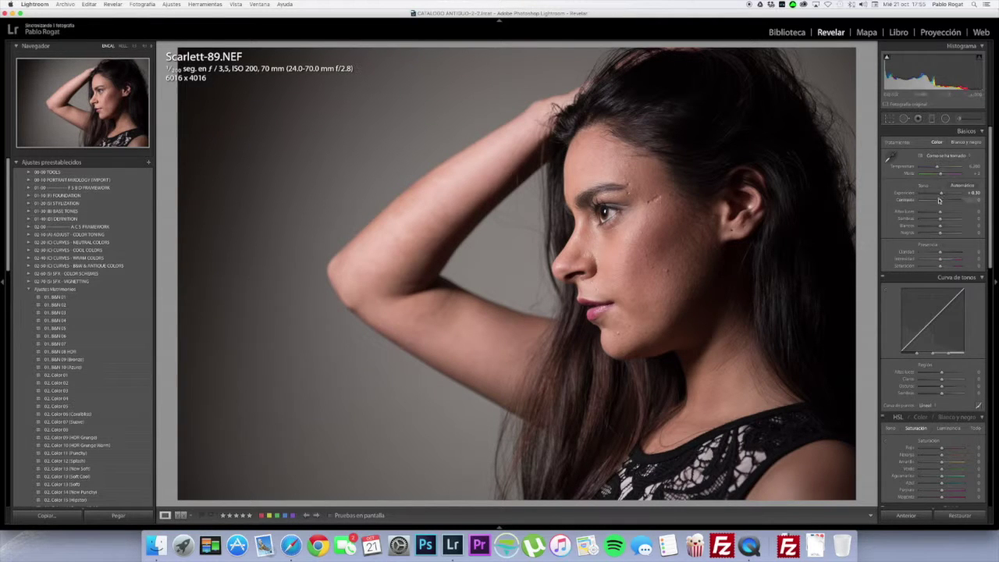
drag(940, 214, 940, 218)
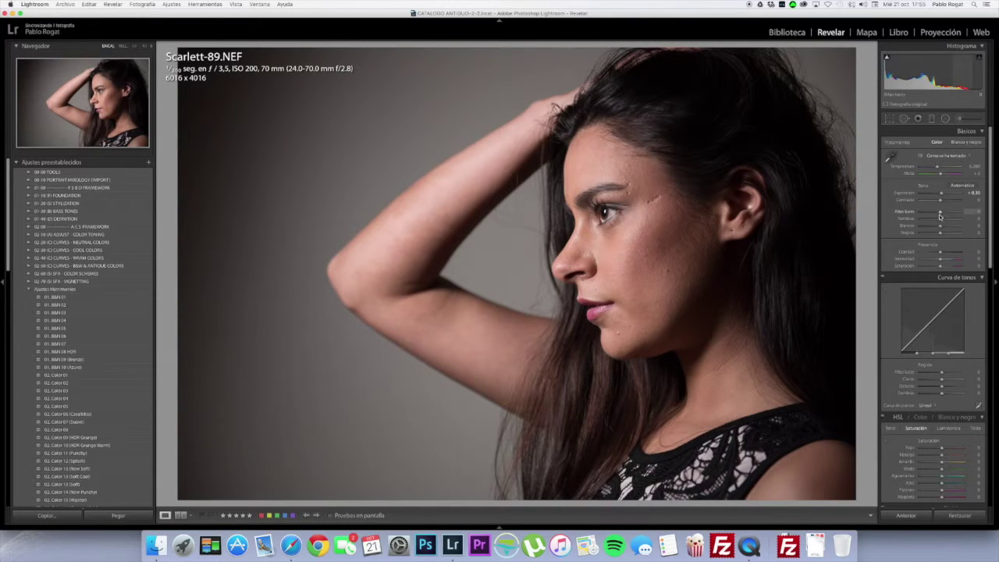
drag(942, 214, 943, 219)
mouse_move(940, 221)
mouse_down()
mouse_move(949, 219)
mouse_move(938, 222)
mouse_up()
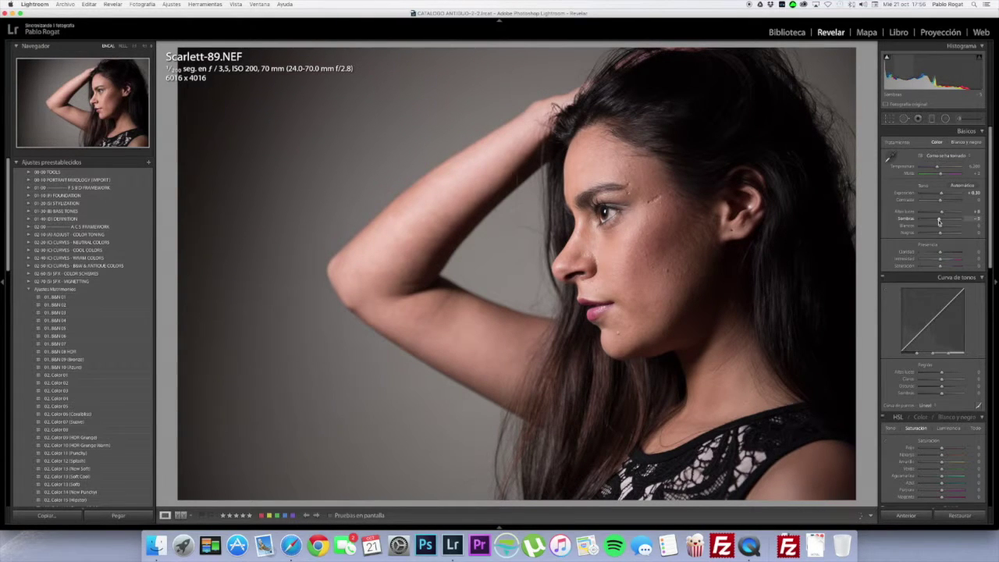
mouse_move(943, 227)
mouse_down()
mouse_move(933, 228)
mouse_move(947, 231)
mouse_up()
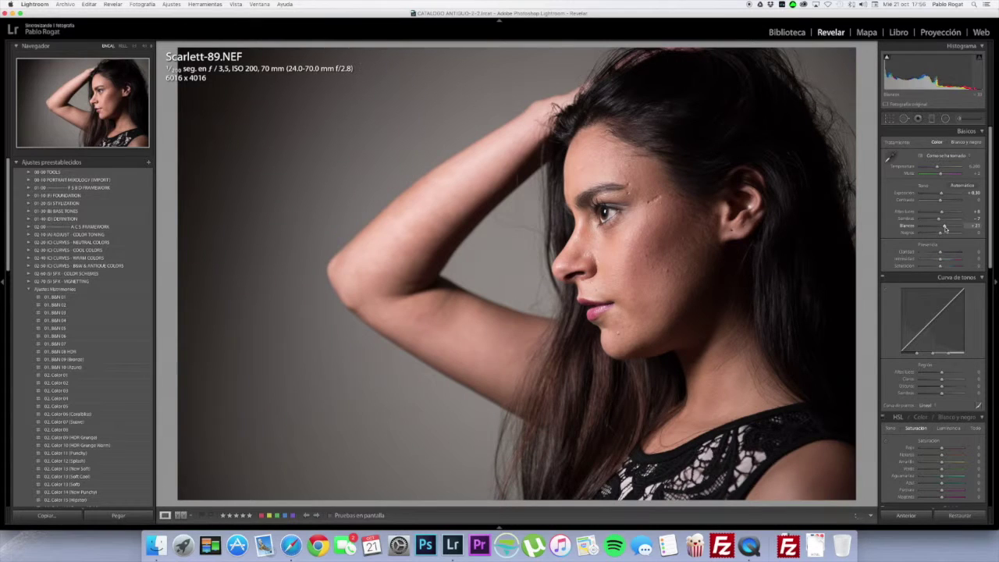
mouse_move(940, 233)
mouse_down()
mouse_move(937, 254)
mouse_move(953, 258)
mouse_up()
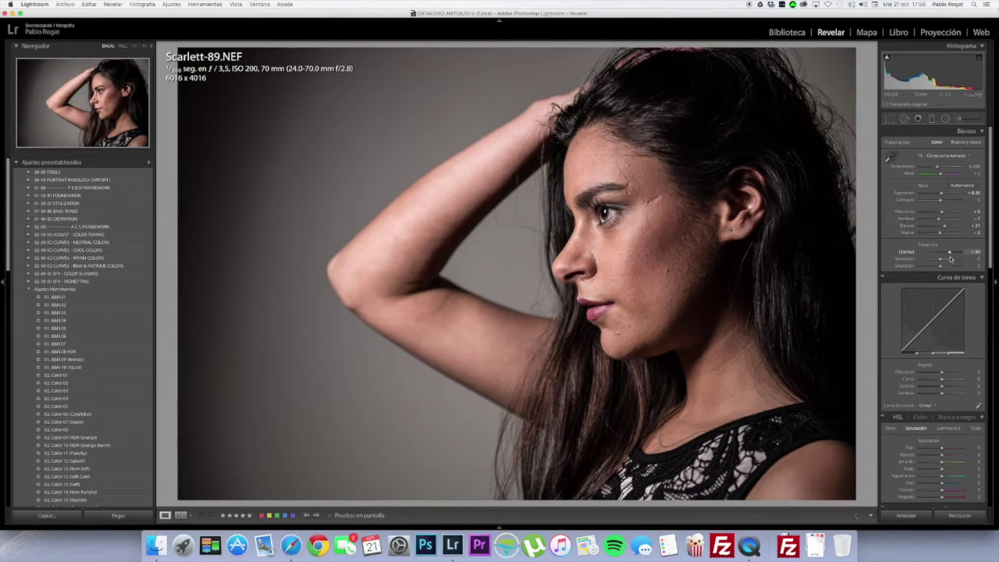
Ease Clarity back to a moderate positive value and raise Vibrance slightly
drag(953, 258, 928, 259)
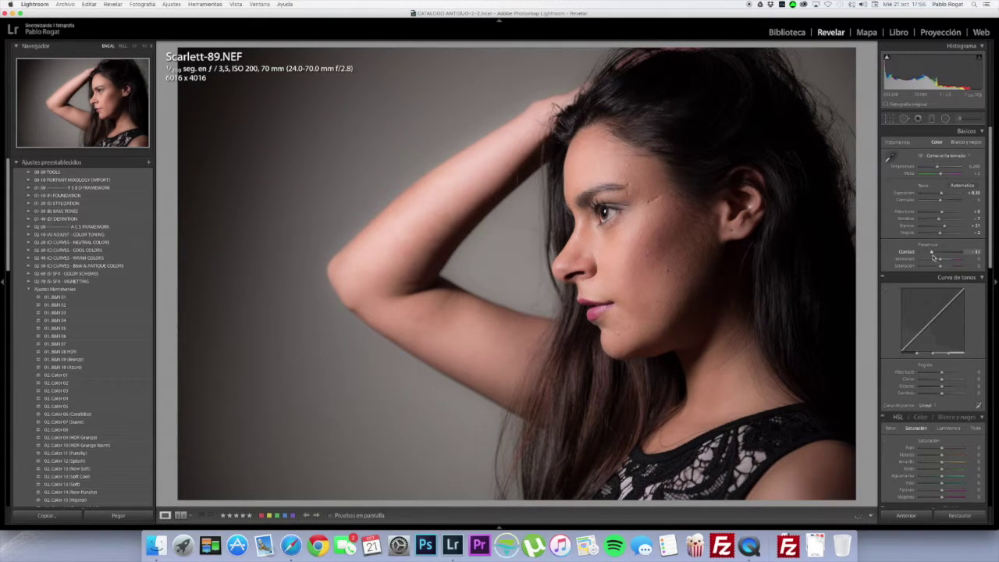
drag(934, 257, 939, 262)
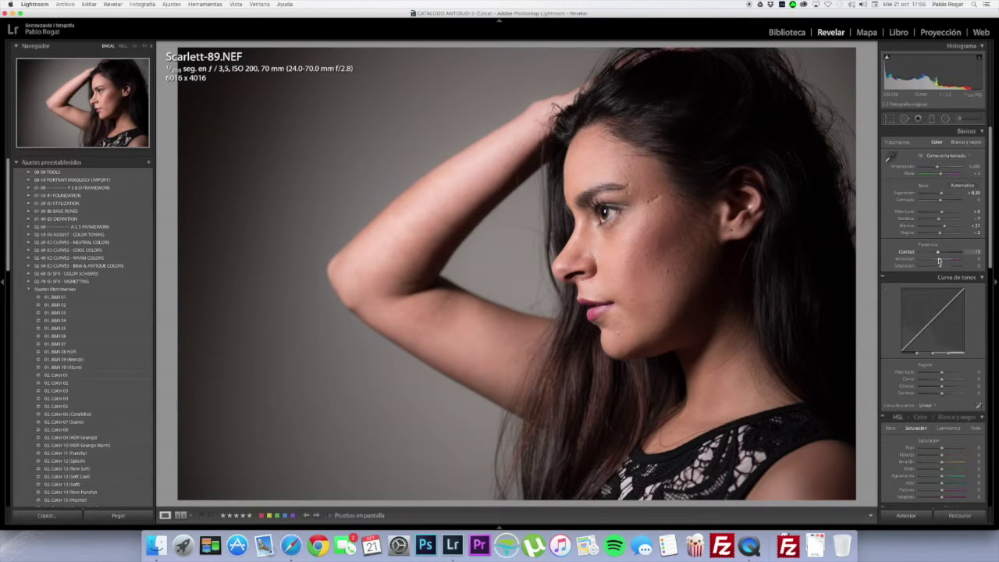
drag(939, 262, 939, 263)
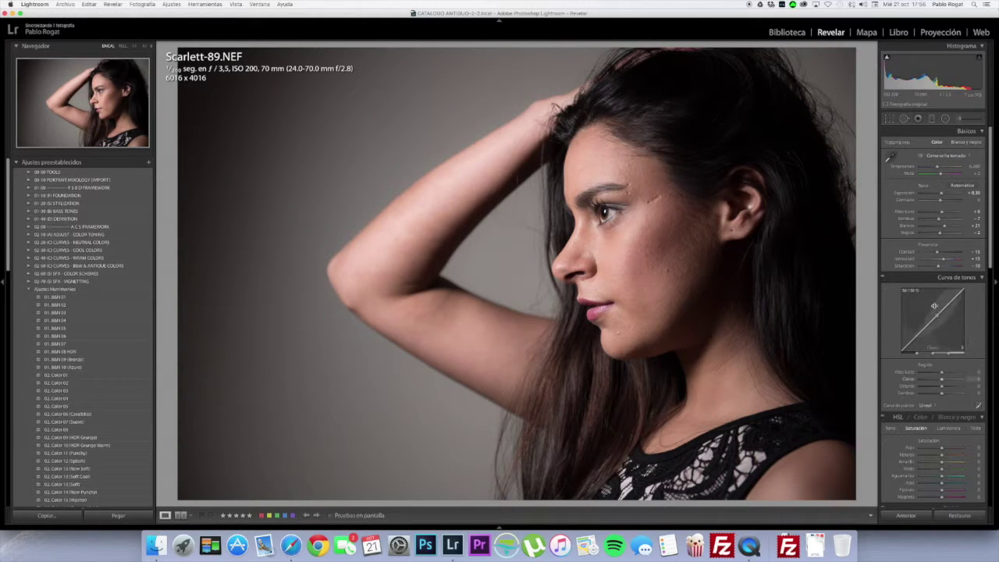
Lift the tone curve's Highlights and Lights and pull the Darks down
drag(942, 377, 943, 377)
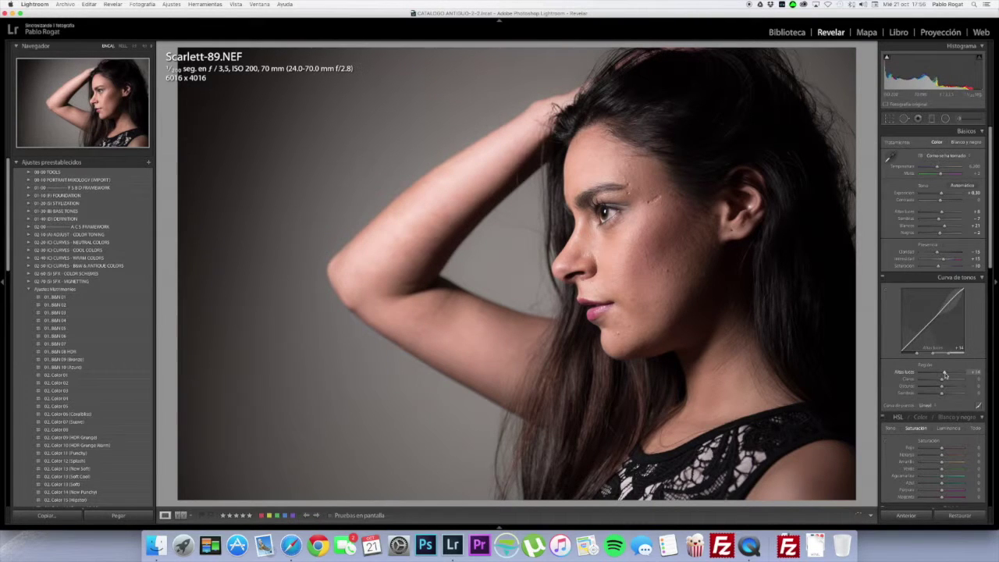
drag(942, 380, 941, 392)
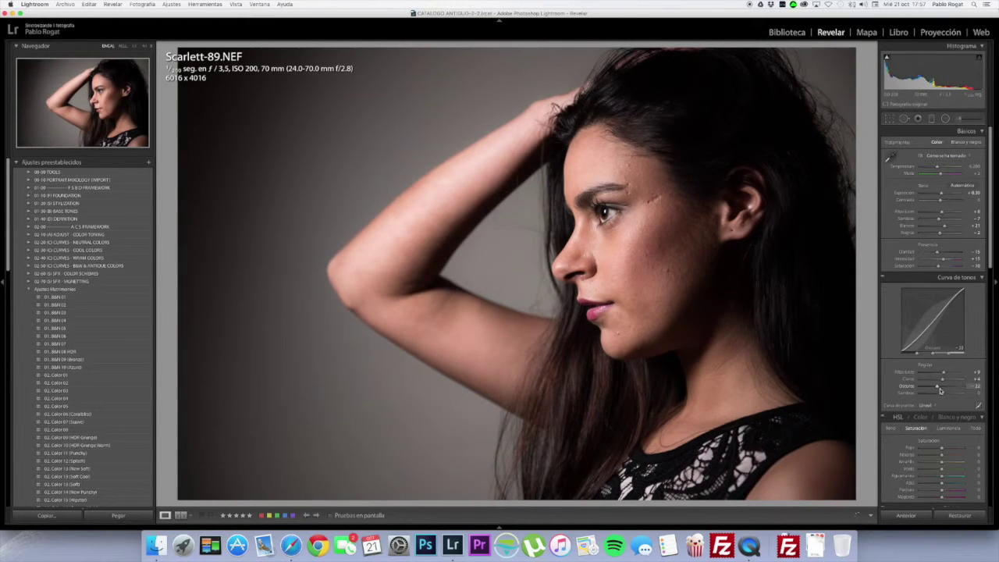
drag(941, 392, 943, 395)
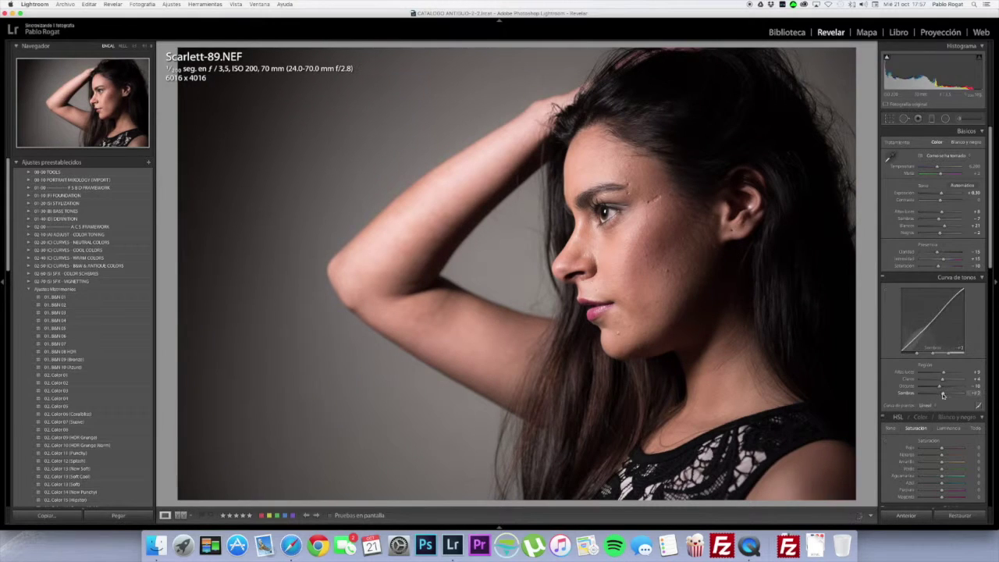
drag(990, 254, 988, 394)
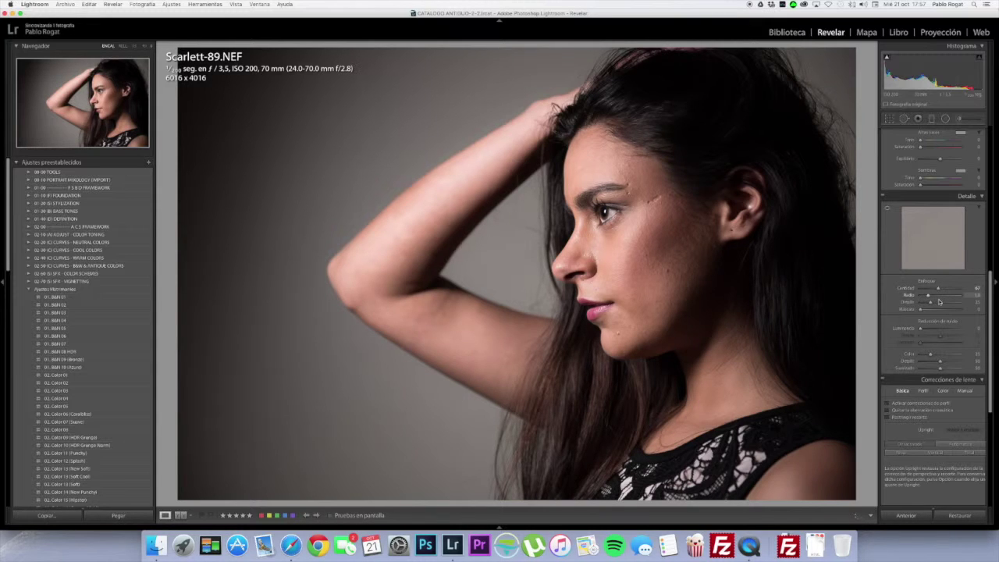
Set Luminance noise reduction to about 17 in the Detail panel
click(925, 330)
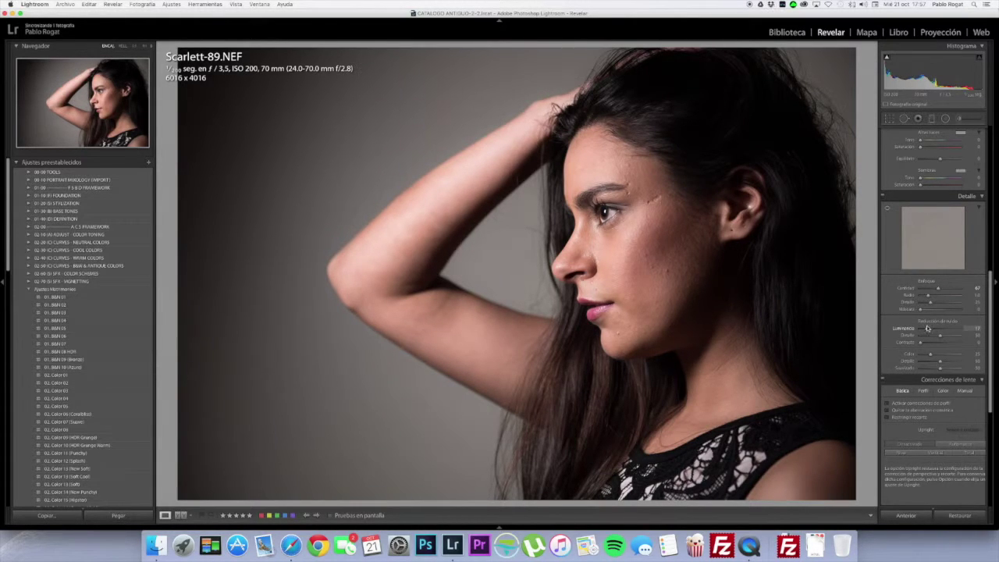
drag(988, 286, 994, 376)
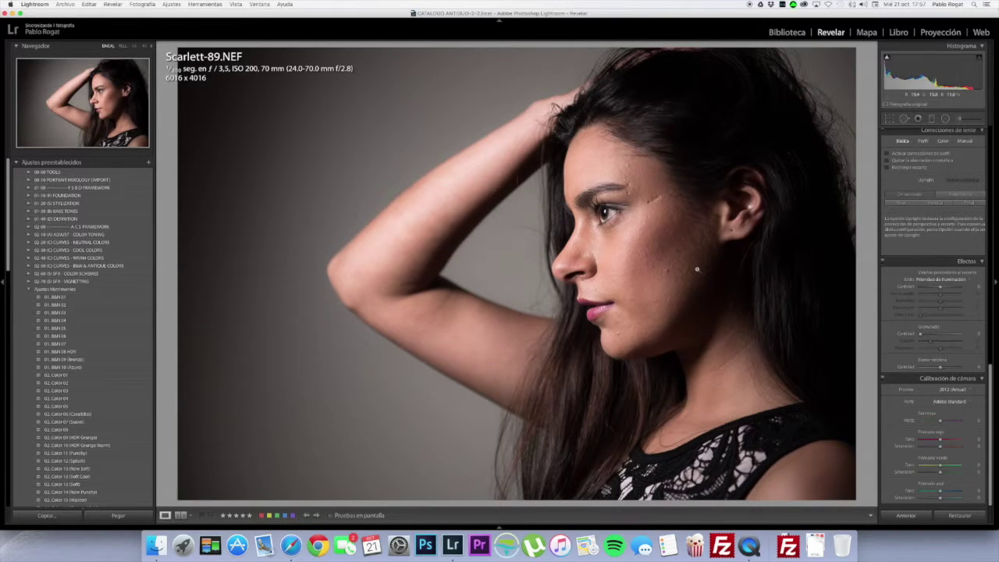
Check skin detail at 1:1, then send the photo to Photoshop CC 2015 via Edit In
click(505, 235)
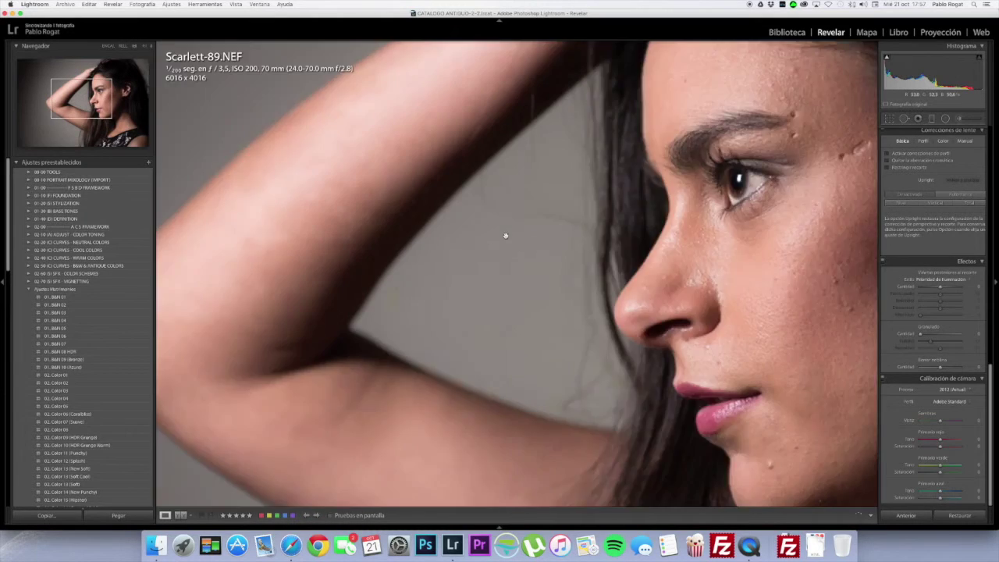
click(506, 236)
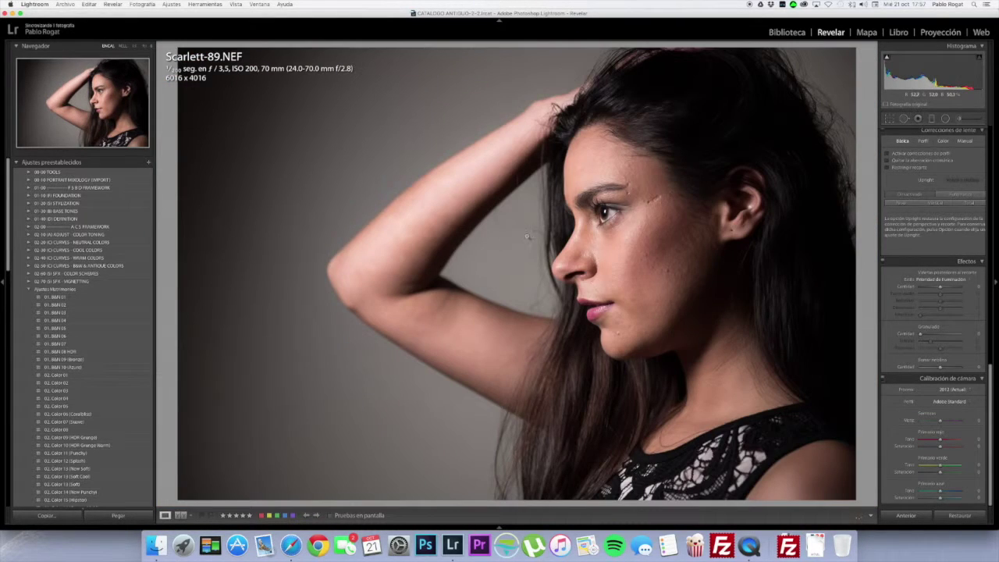
right_click(530, 236)
mouse_move(562, 289)
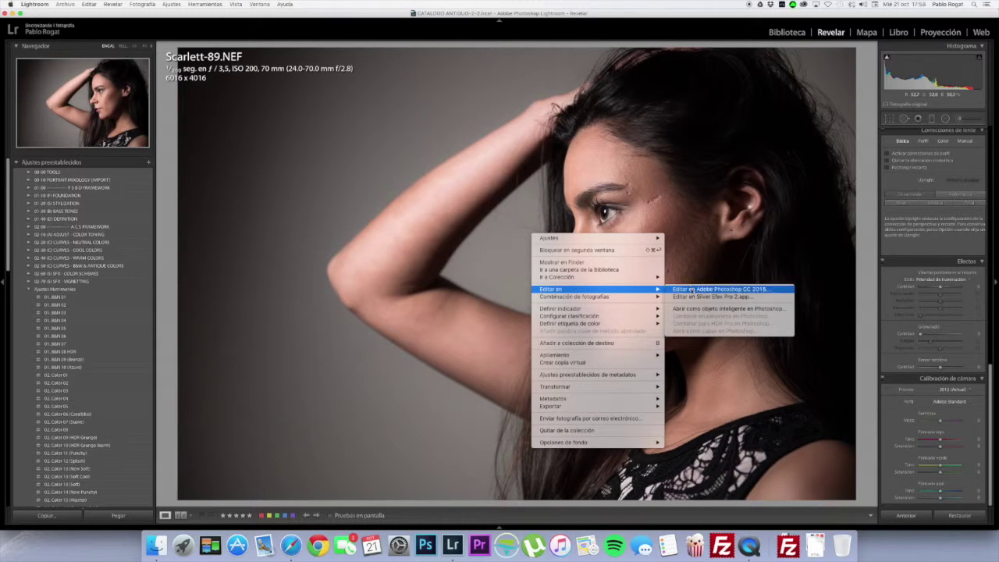
click(692, 290)
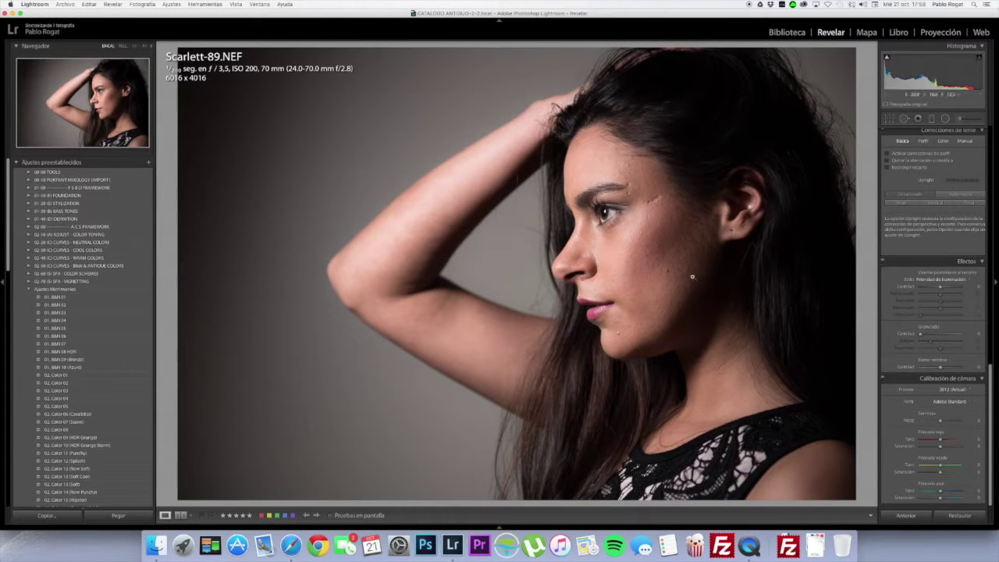
click(624, 179)
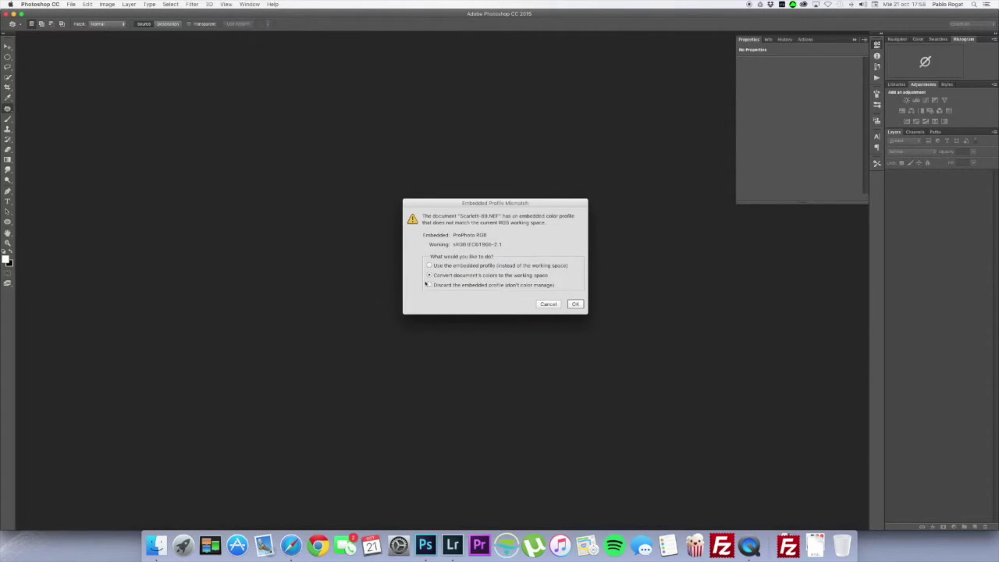
Open the portrait converted to the working colour space and duplicate Background as Layer 1
click(575, 304)
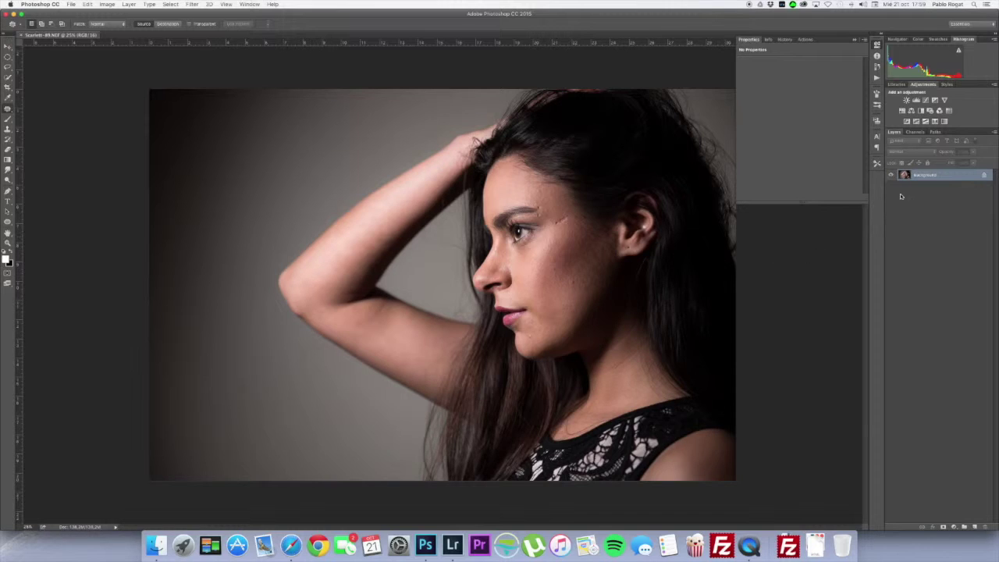
key(ctrl+j)
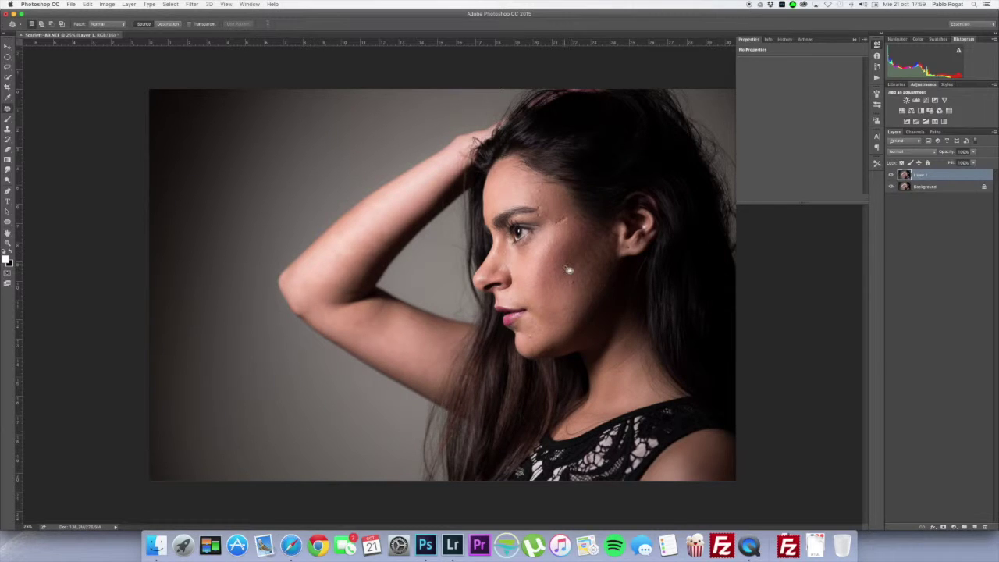
Select the Healing Brush, set its size, and zoom in on the forehead
right_click(7, 110)
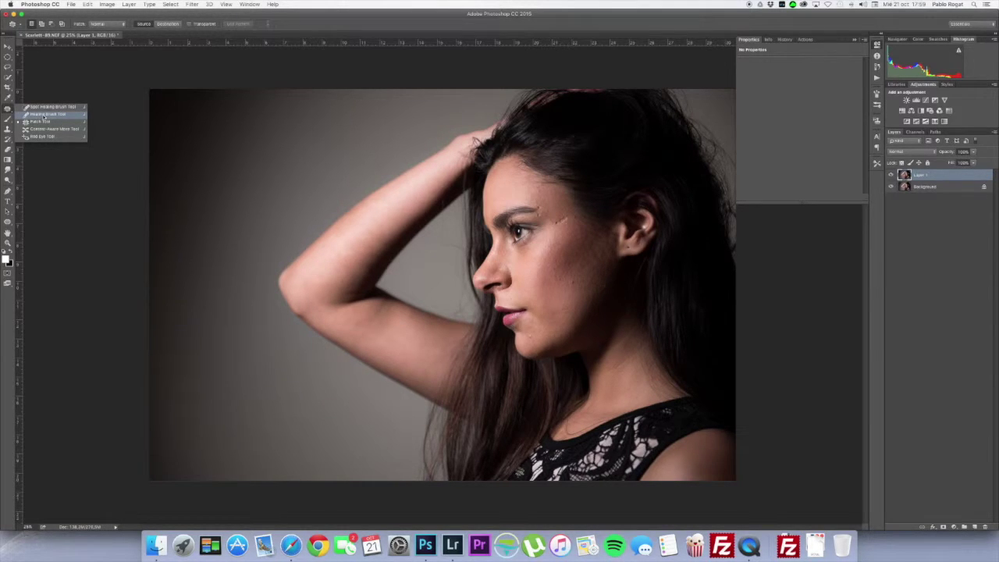
click(45, 115)
drag(562, 255, 574, 229)
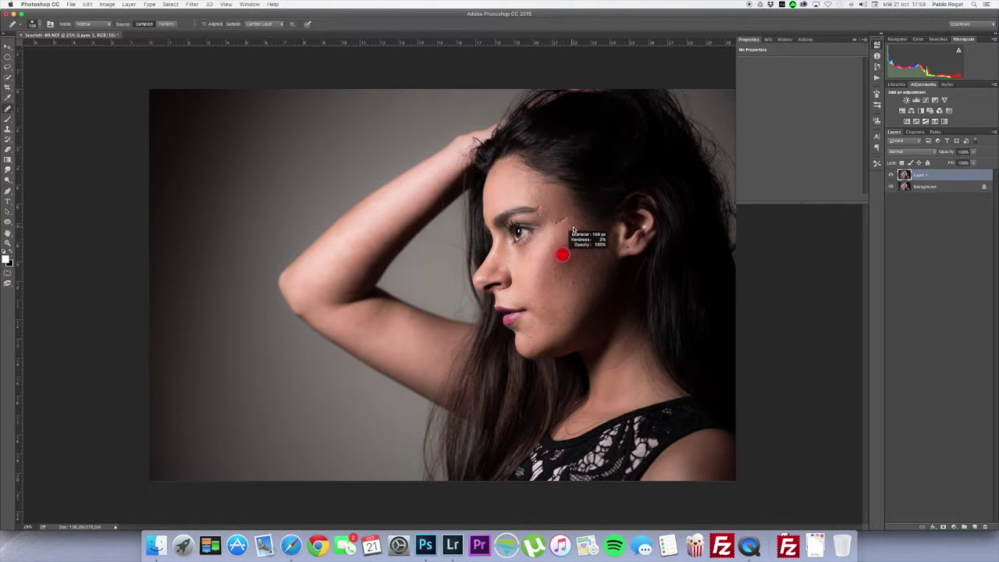
key(z)
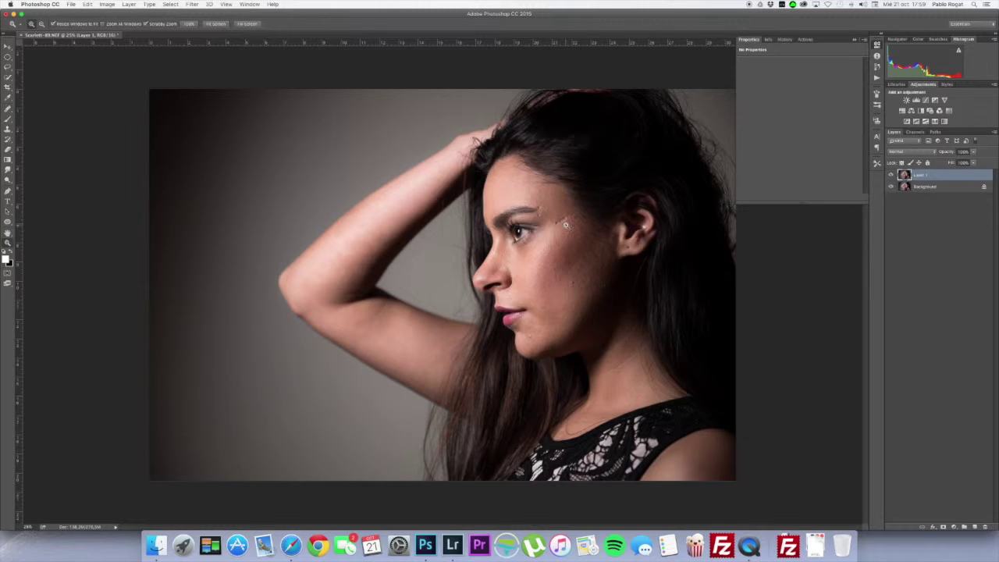
click(574, 207)
drag(575, 207, 578, 208)
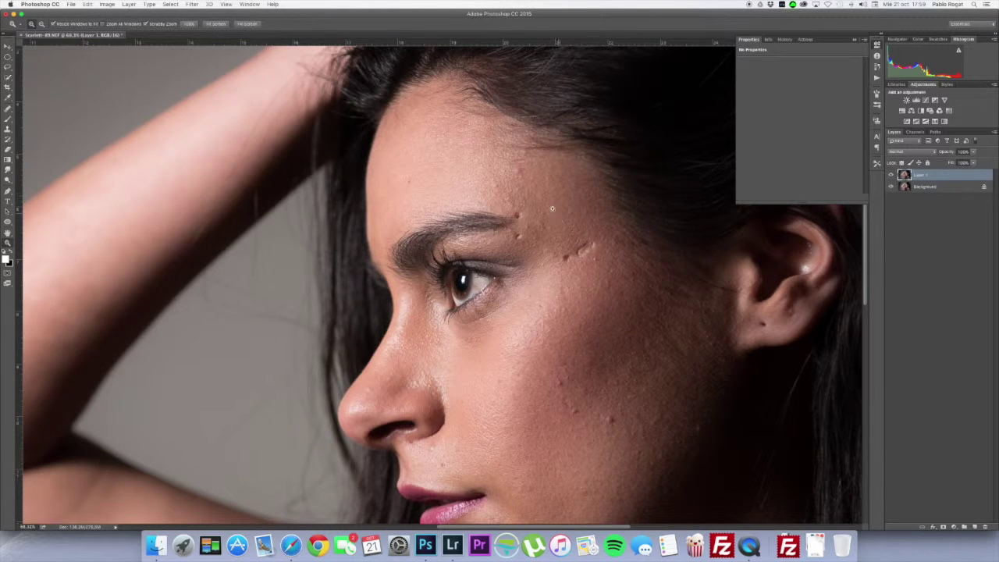
Shrink the healing brush to blemish size and heal the spot near the eyebrow's outer end
key(j)
drag(551, 209, 537, 209)
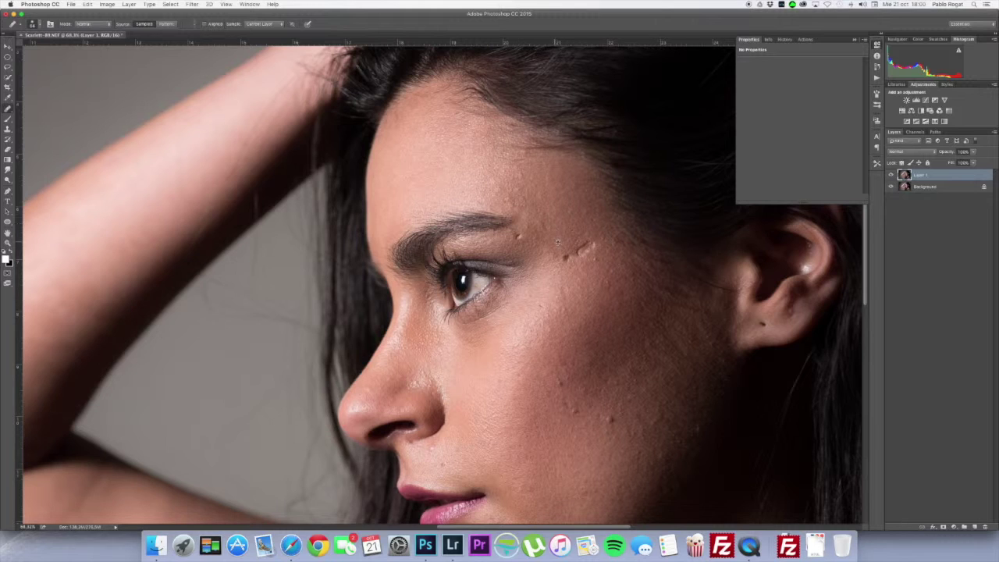
click(521, 238)
Heal the temple scar and the dark spot on the temple
click(565, 257)
click(555, 257)
drag(580, 252, 590, 243)
Heal the dark blemish, small spot and small dark mole on the cheek, checking the lower face
click(590, 449)
click(581, 442)
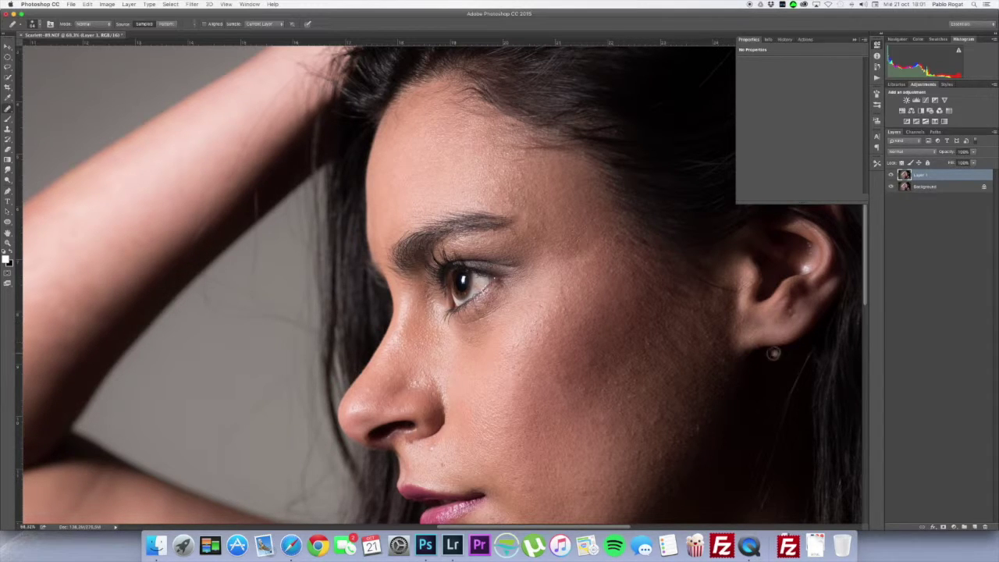
click(457, 464)
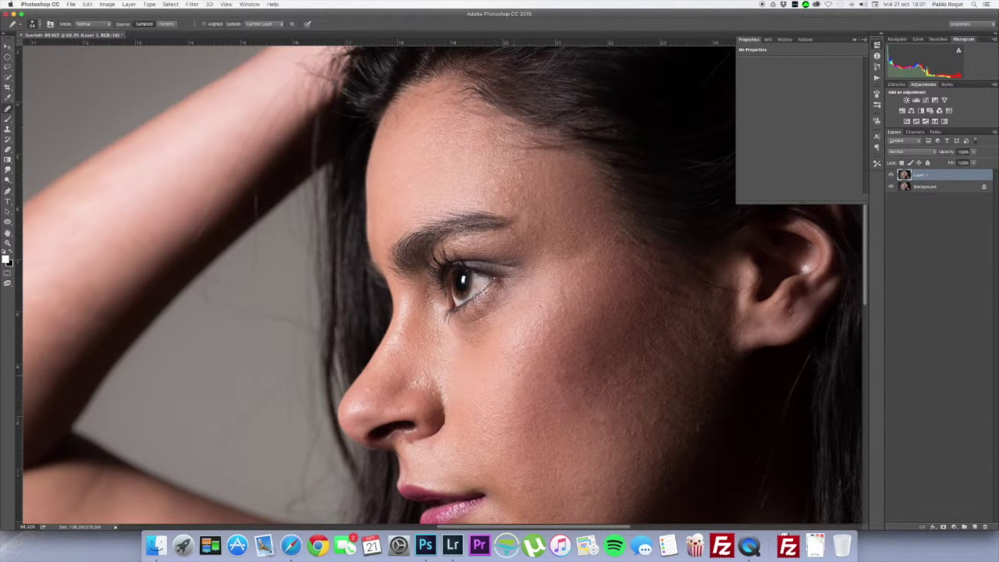
click(514, 344)
drag(634, 277, 631, 270)
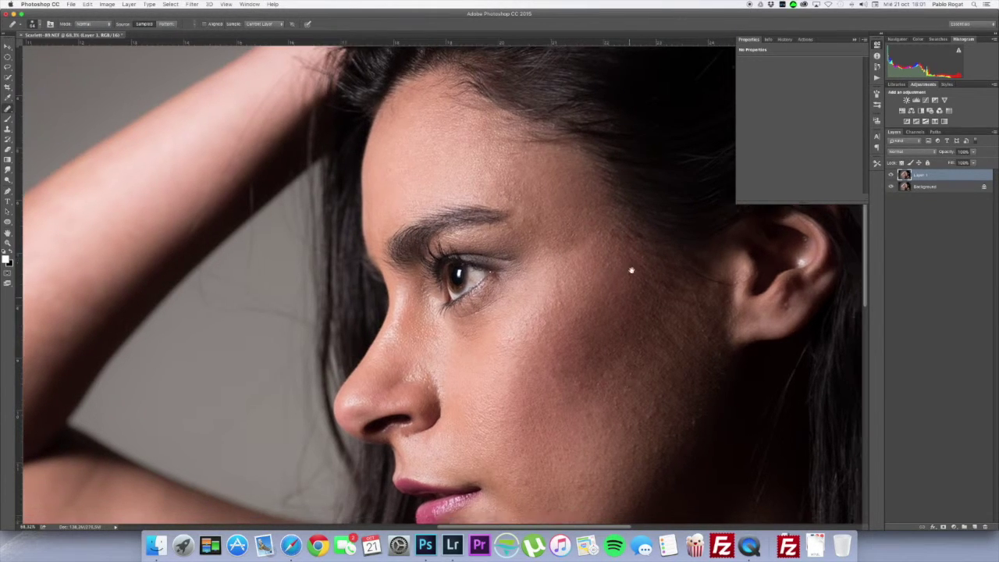
scroll(631, 271, down, 4)
scroll(643, 167, down, 1)
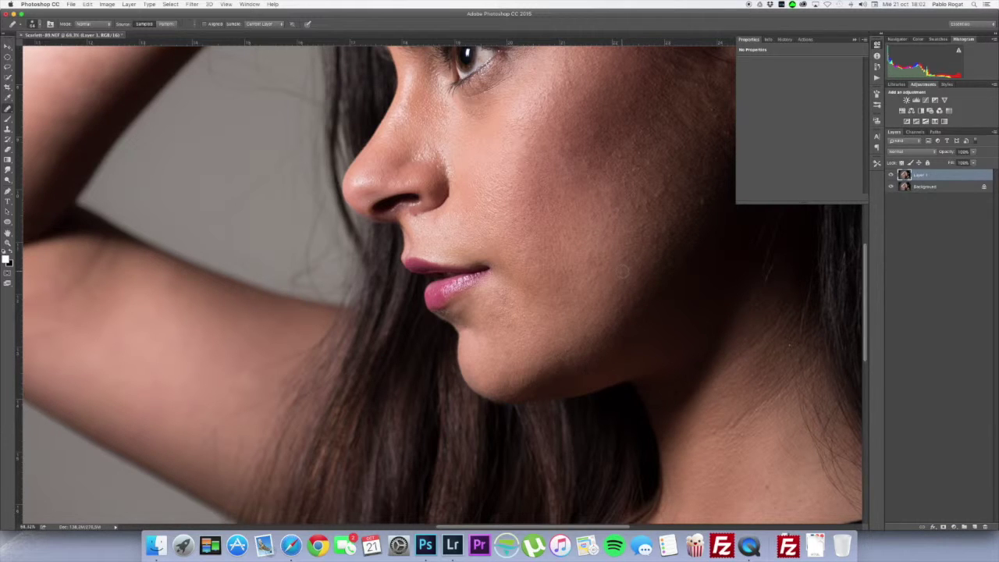
drag(738, 375, 638, 246)
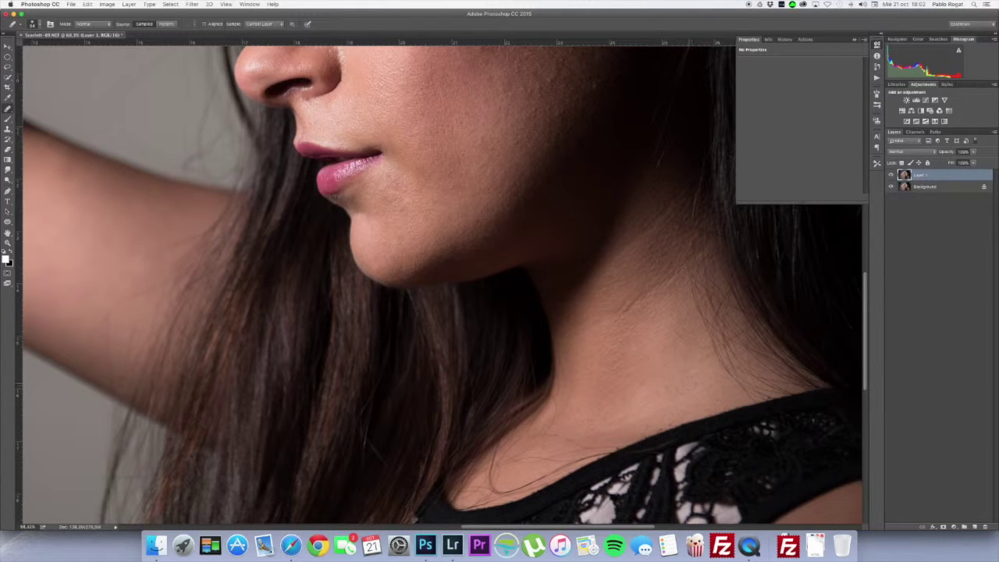
drag(512, 237, 672, 392)
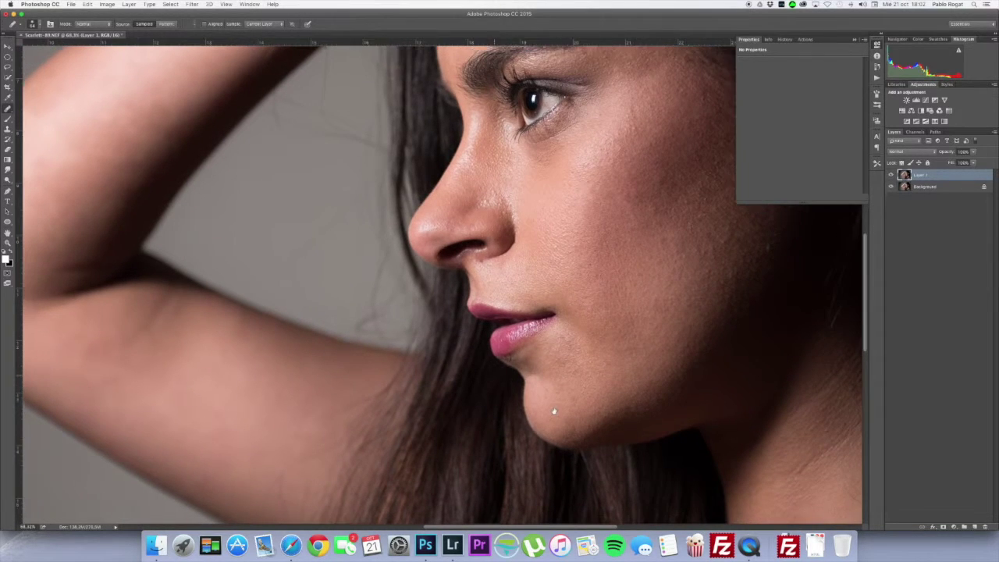
scroll(546, 417, left, 5)
scroll(547, 418, up, 3)
scroll(565, 434, up, 4)
scroll(565, 434, left, 2)
scroll(593, 390, up, 2)
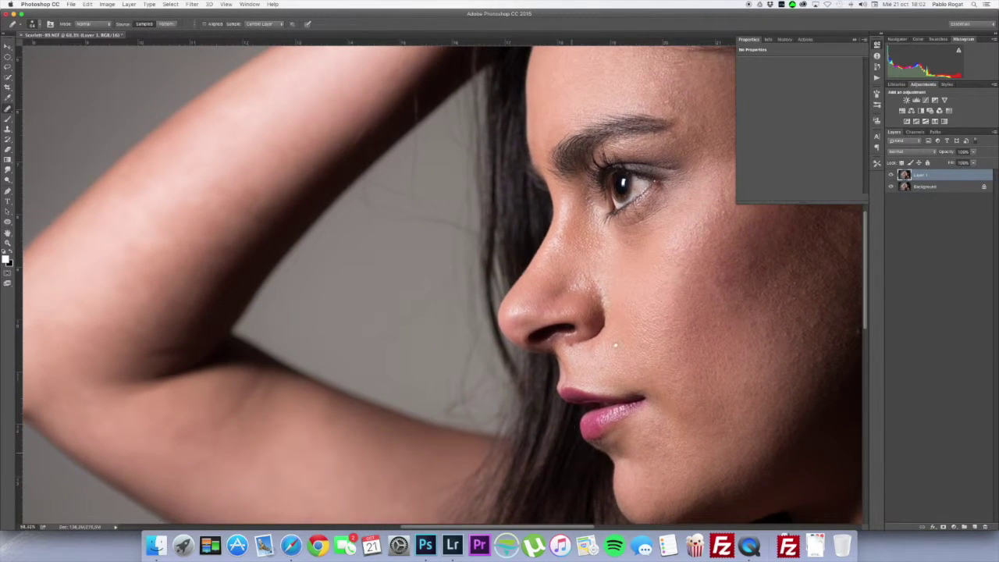
scroll(692, 257, up, 3)
scroll(692, 257, right, 2)
scroll(616, 234, right, 2)
scroll(617, 234, up, 2)
scroll(562, 215, up, 2)
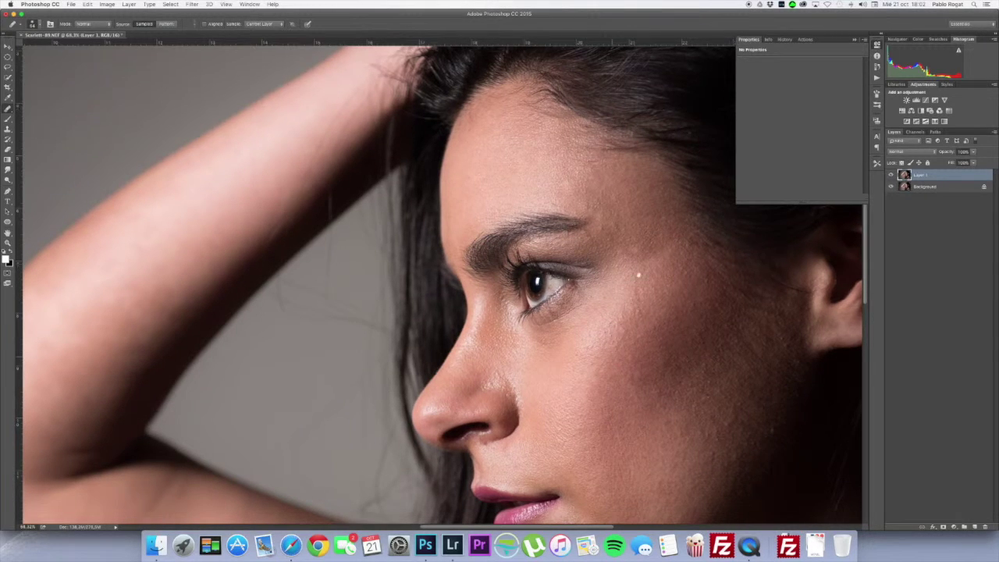
scroll(640, 263, down, 5)
scroll(640, 262, left, 2)
scroll(640, 265, down, 1)
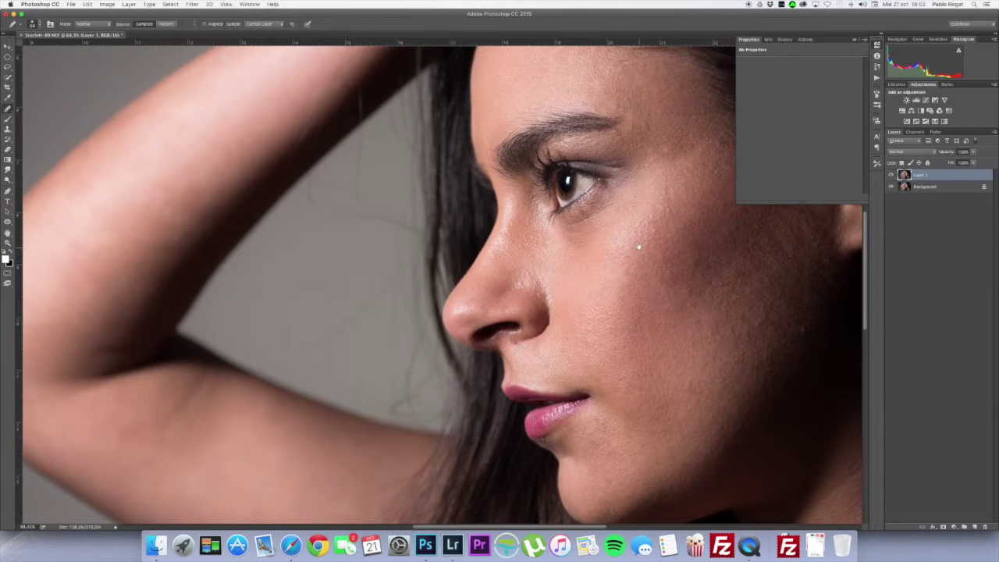
scroll(609, 250, right, 1)
scroll(601, 244, right, 2)
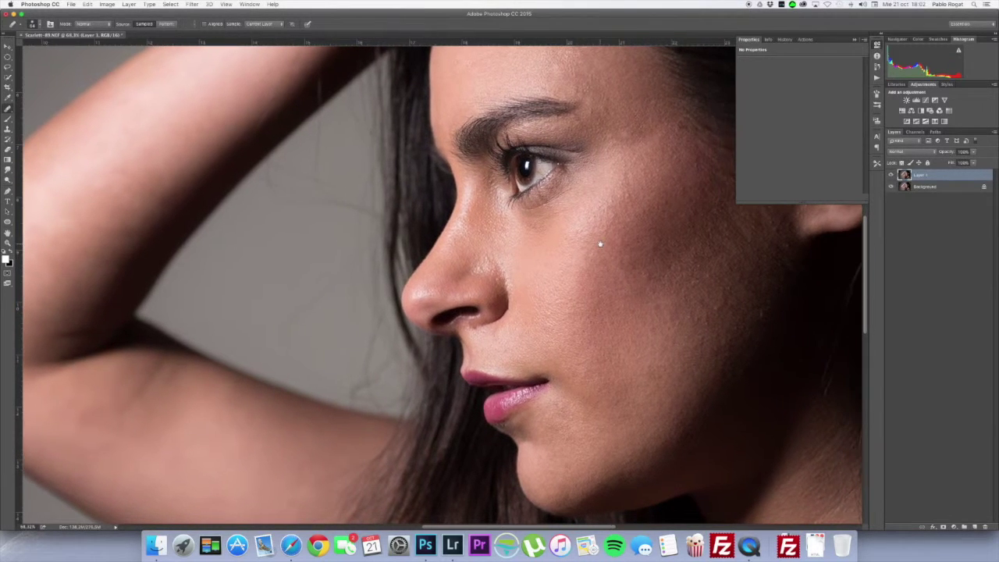
scroll(600, 245, up, 1)
scroll(600, 245, right, 2)
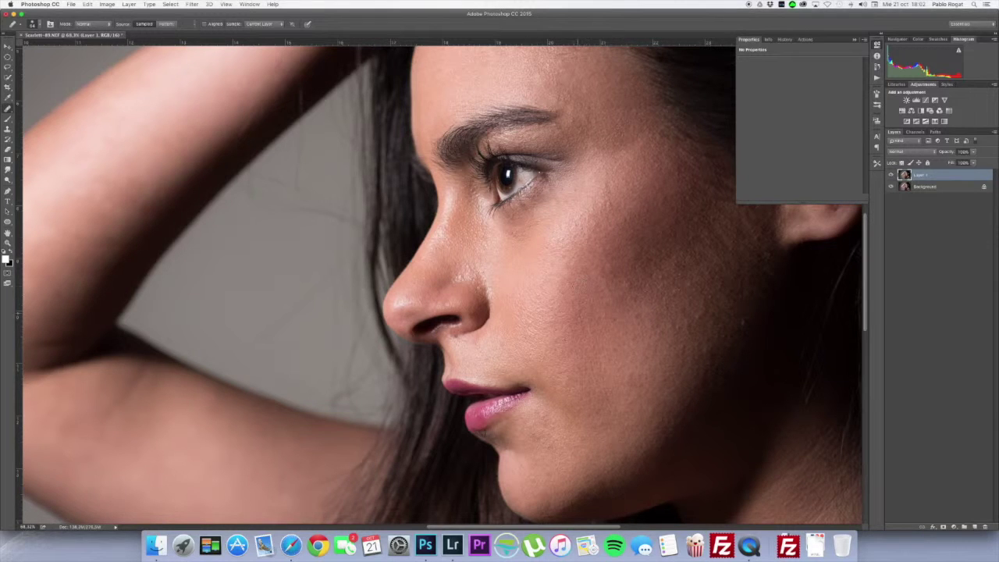
scroll(572, 313, down, 5)
scroll(615, 267, up, 4)
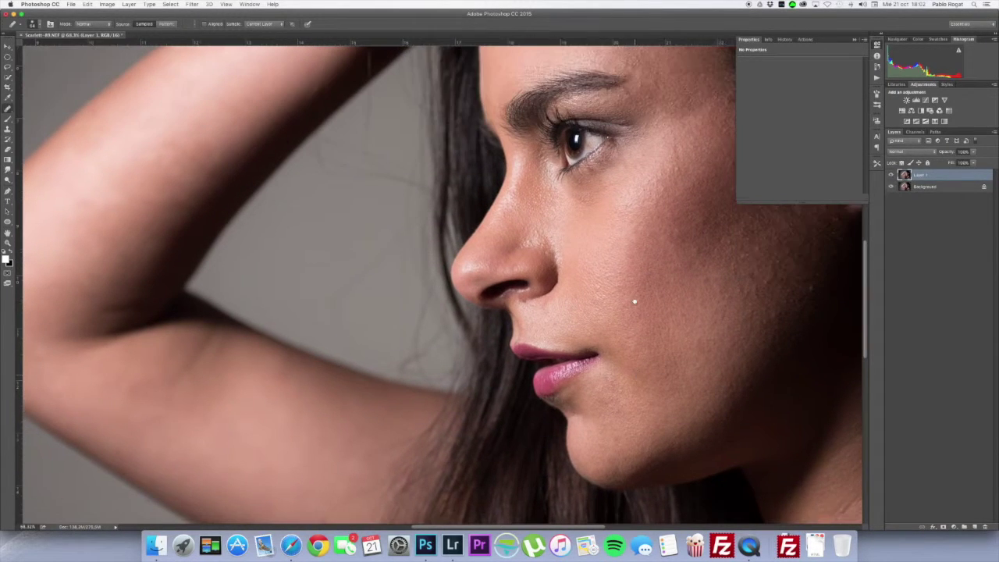
scroll(642, 263, up, 3)
scroll(642, 263, right, 2)
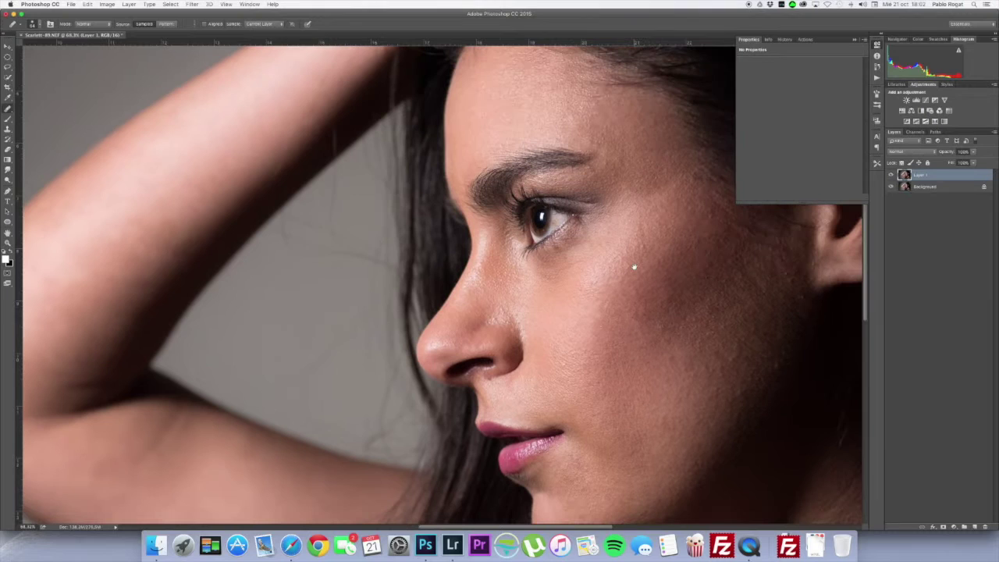
key(z)
scroll(615, 267, down, 5)
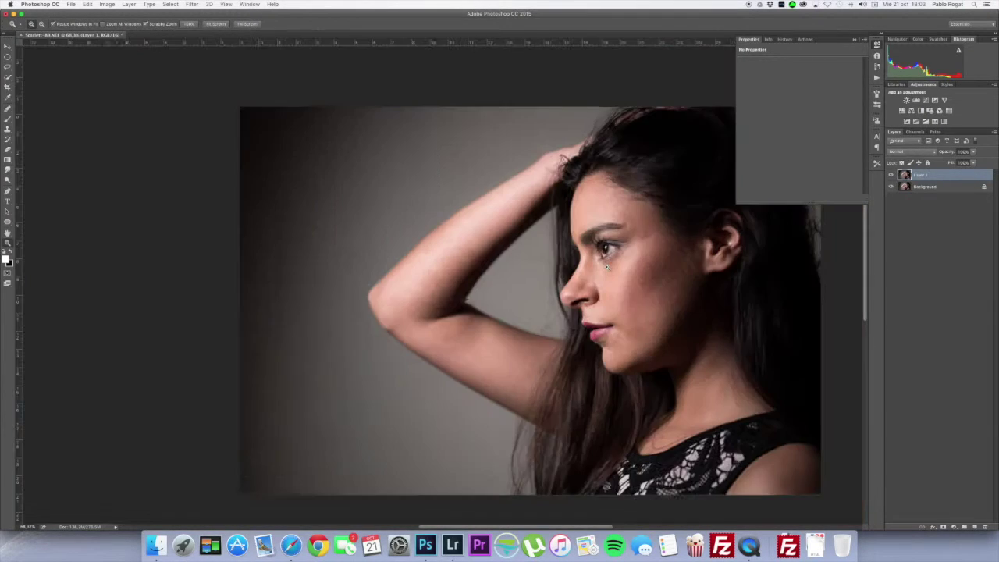
Toggle Layer 1's visibility to compare the retouch with the original
key(j)
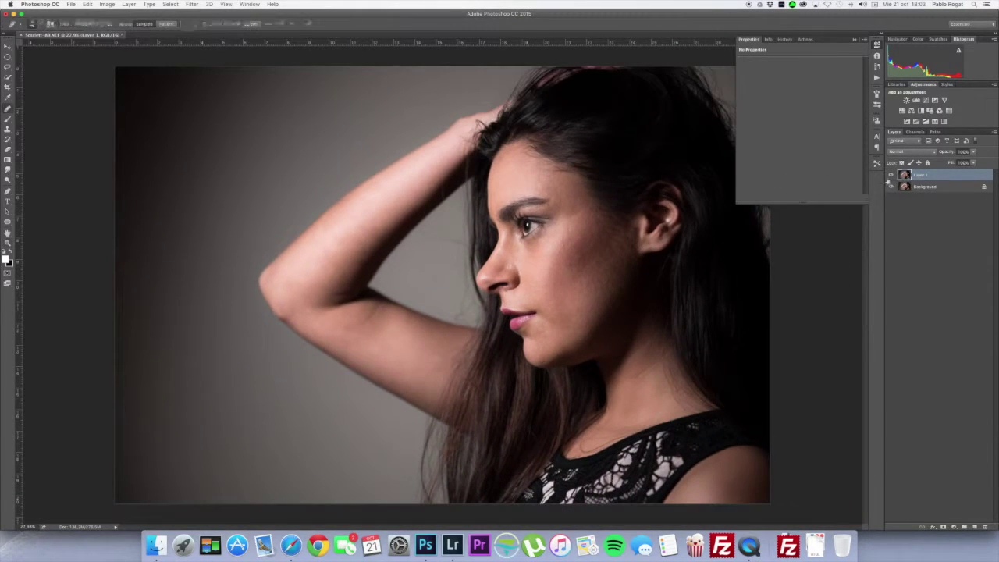
click(892, 176)
click(892, 175)
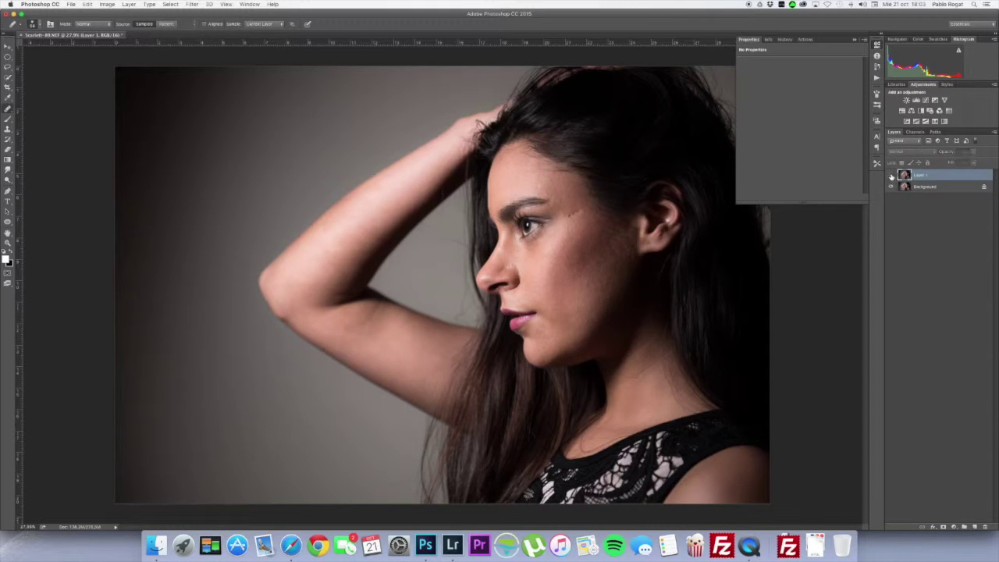
click(892, 175)
Zoom in on the face, heal one more cheek spot, and show the Actions panel
key(z)
drag(589, 262, 591, 259)
alt+click(591, 260)
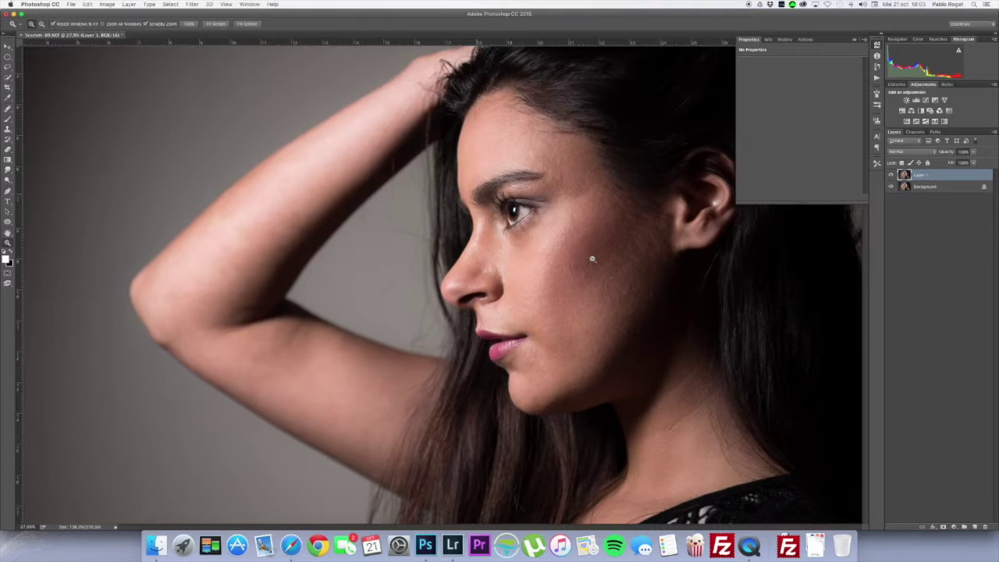
key(j)
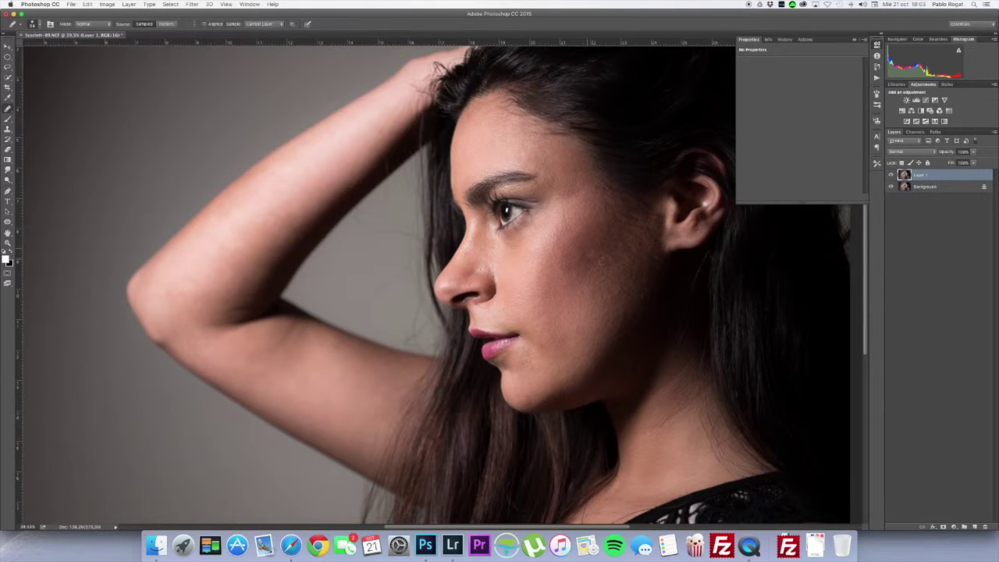
click(562, 256)
click(876, 78)
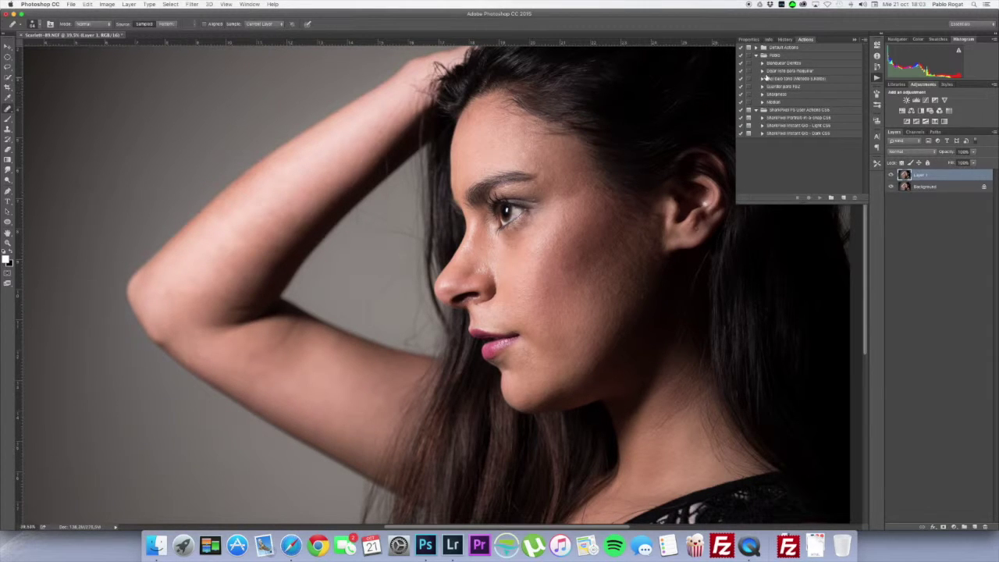
Expand the skin-smoothing retouching action and run it
click(762, 71)
click(769, 110)
click(773, 72)
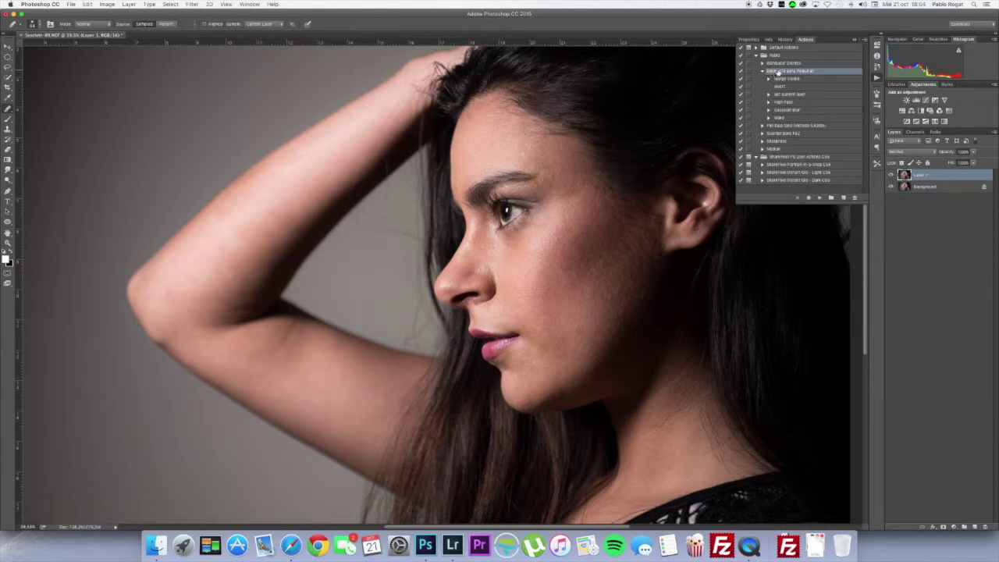
click(820, 197)
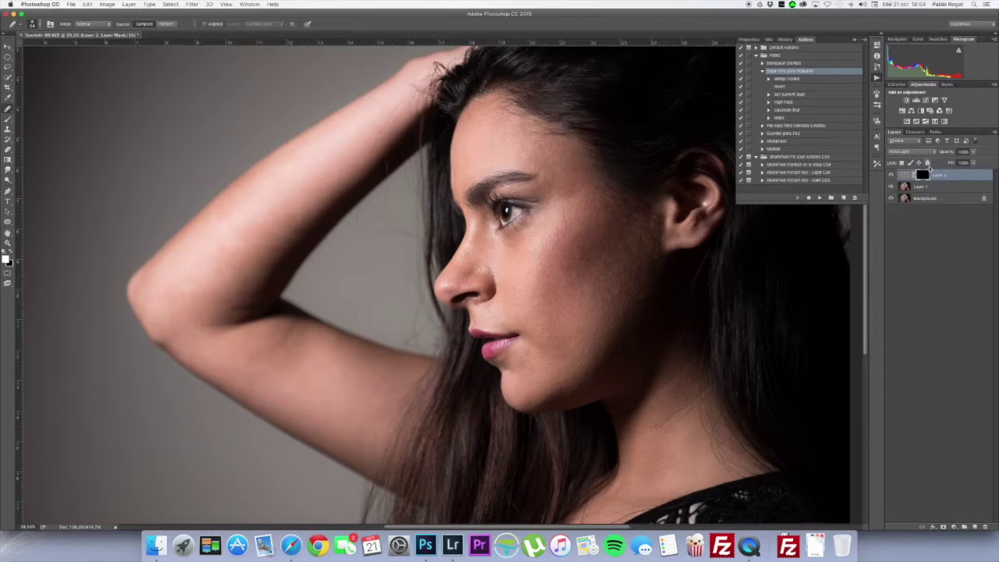
Delete the action's masked layer, stamp visible layers into Layer 2, and invert it
key(Delete)
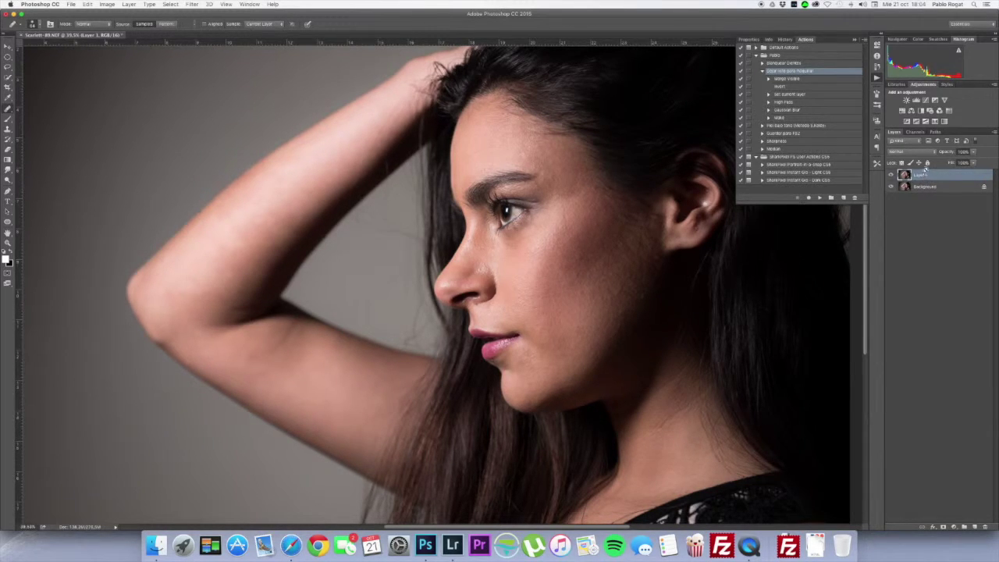
key(super+alt+shift+e)
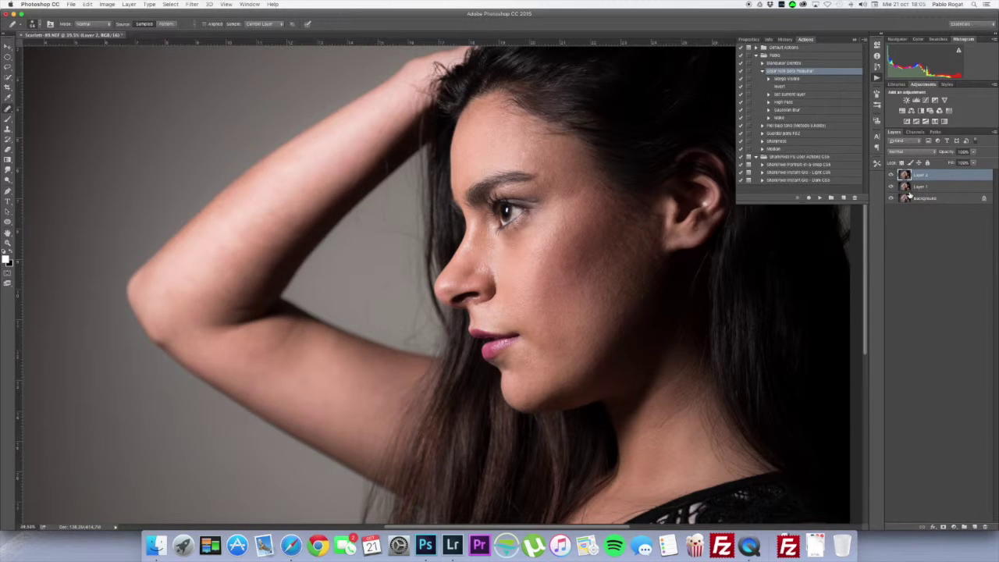
key(ctrl+i)
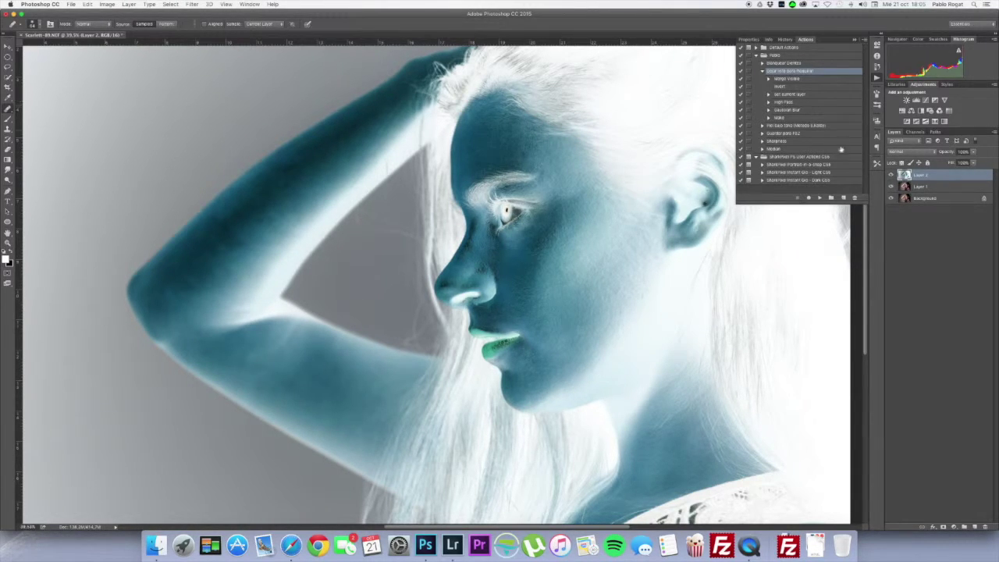
Set the inverted Layer 2 to the Vivid Light blend mode
click(768, 95)
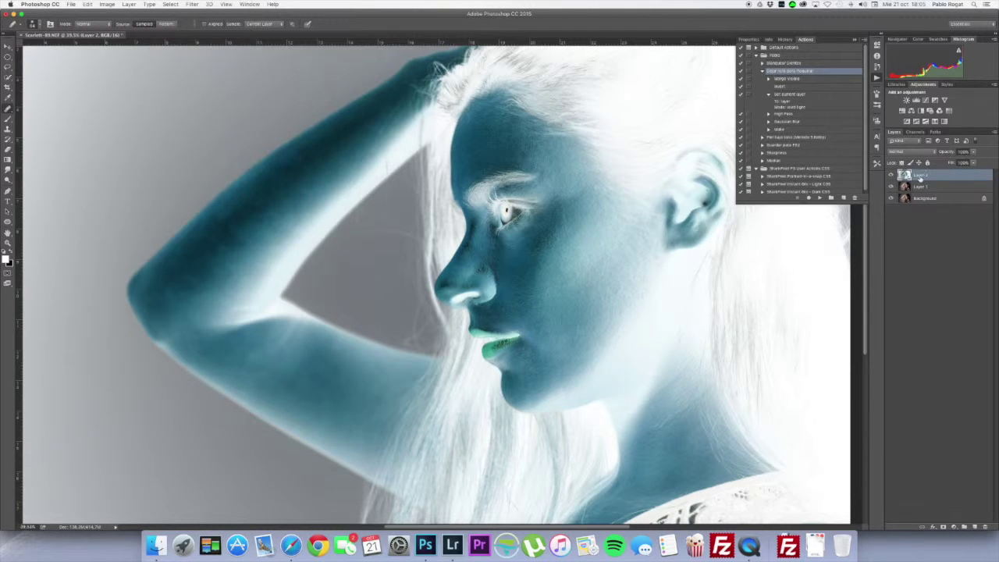
click(911, 153)
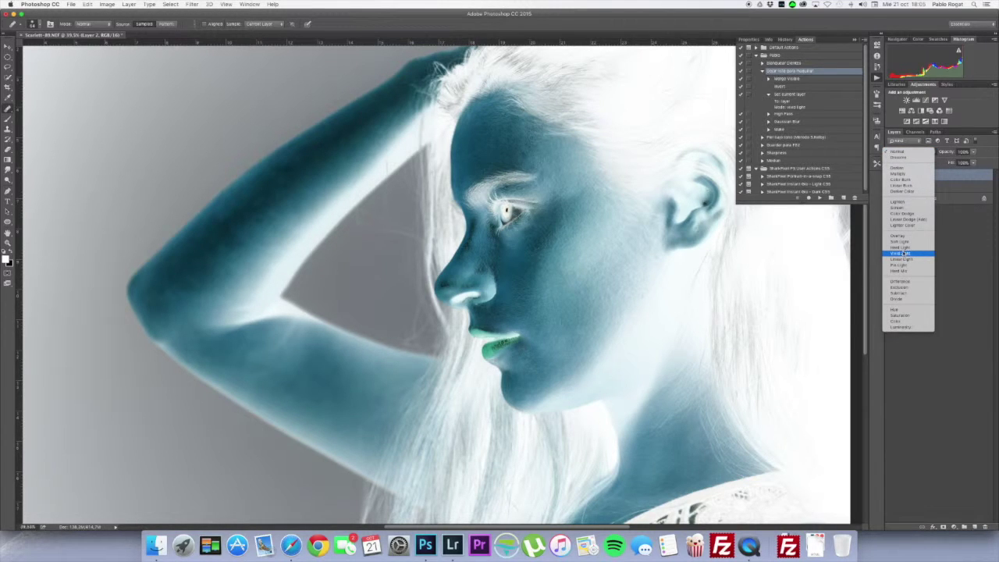
click(901, 254)
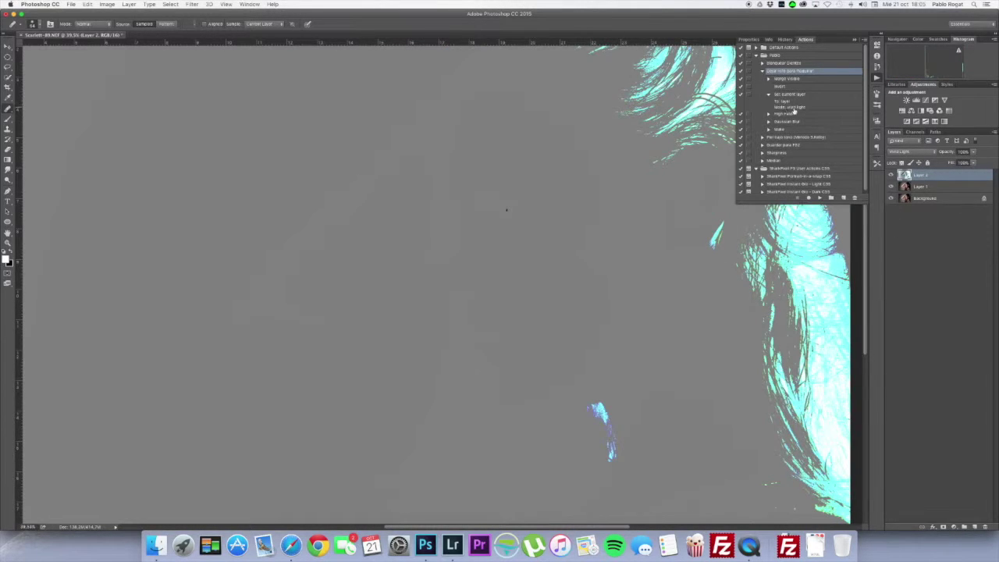
Apply a High Pass filter with a 10.1-pixel radius to Layer 2
click(769, 114)
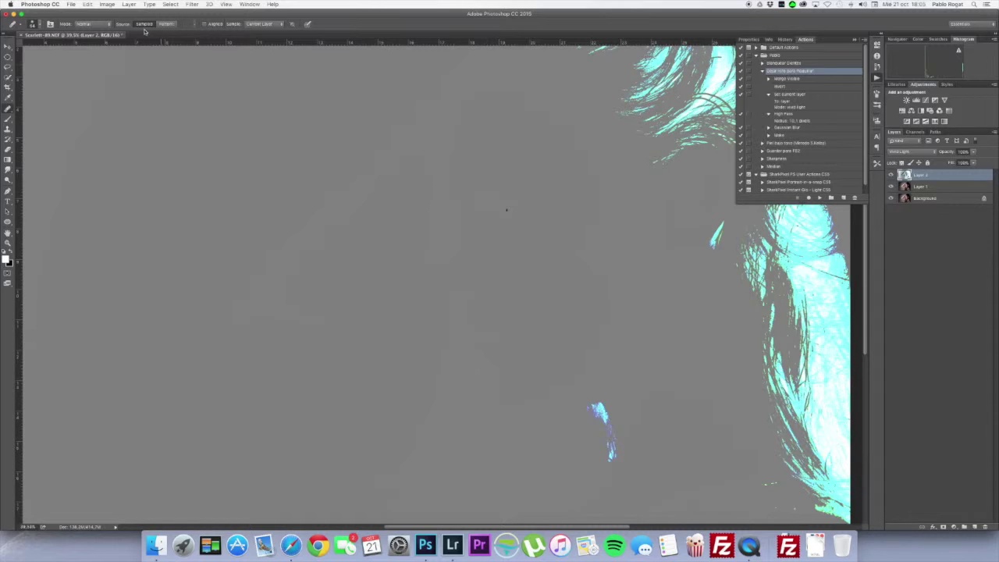
click(192, 5)
mouse_move(226, 164)
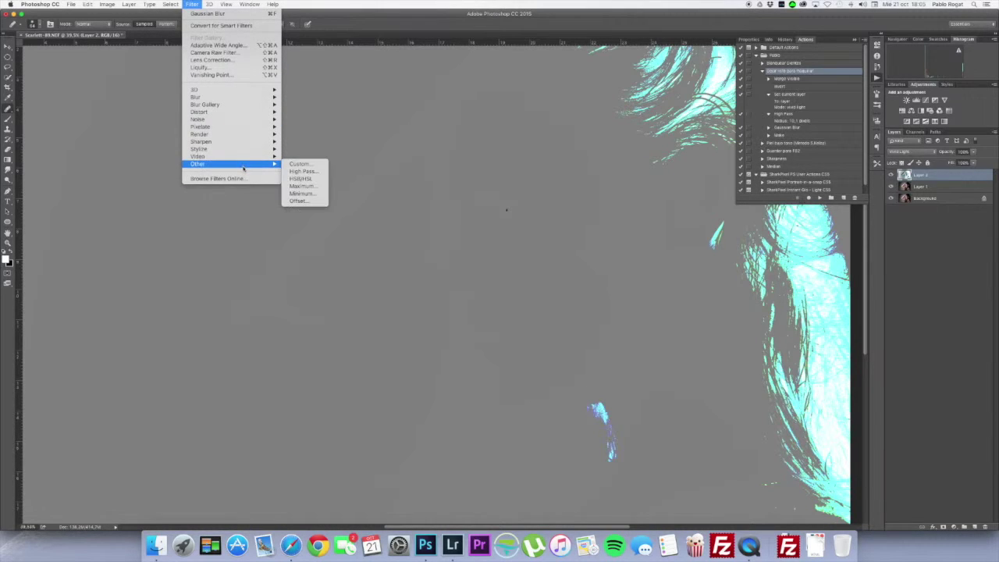
click(301, 171)
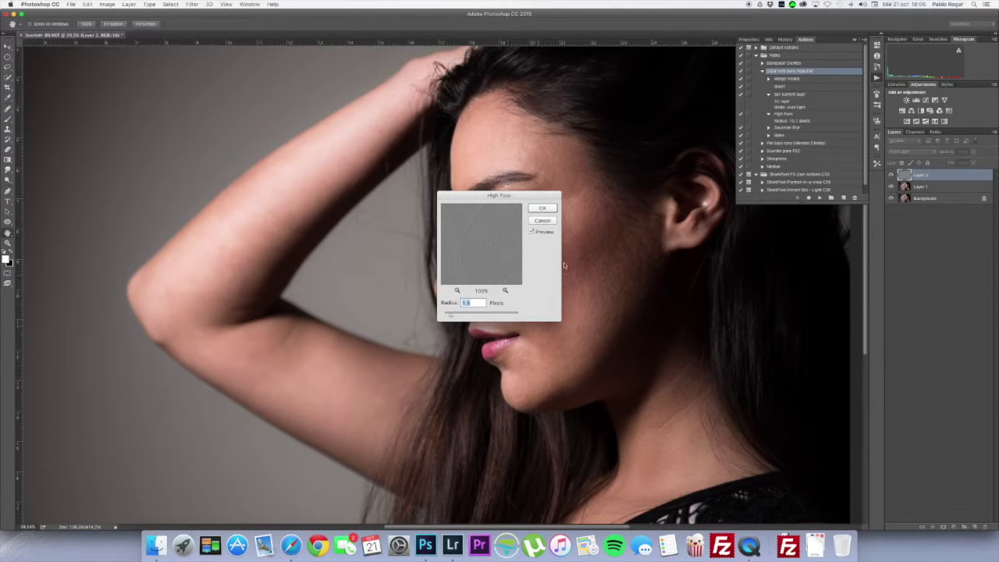
drag(452, 316, 473, 318)
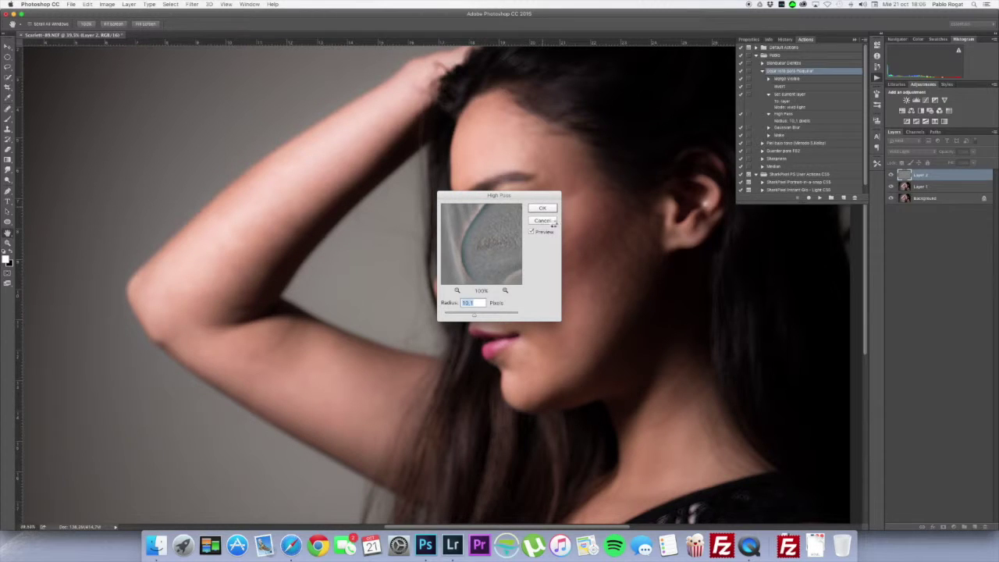
key(Return)
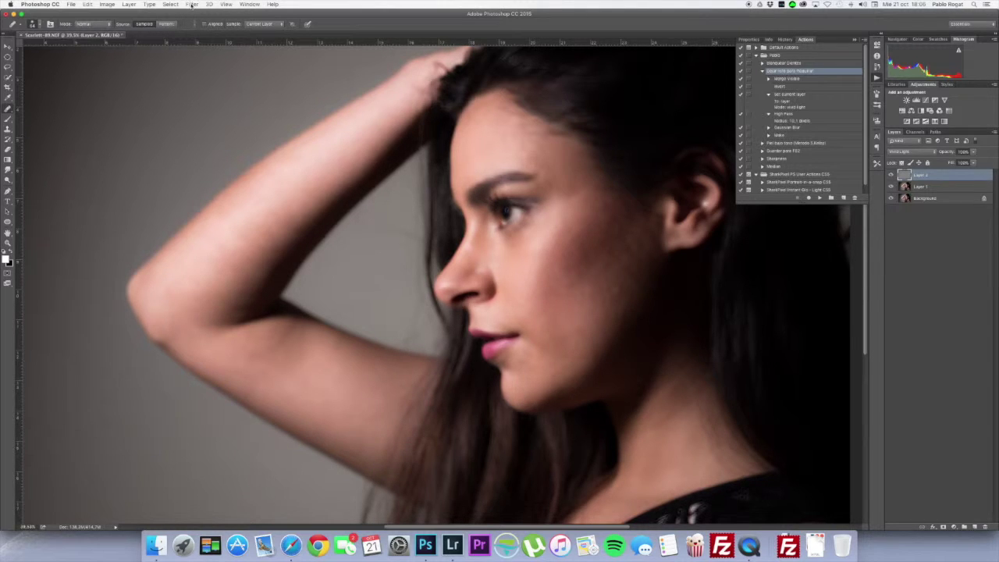
Apply a Gaussian Blur of about 2 px radius to the vivid-light Layer 2
click(192, 5)
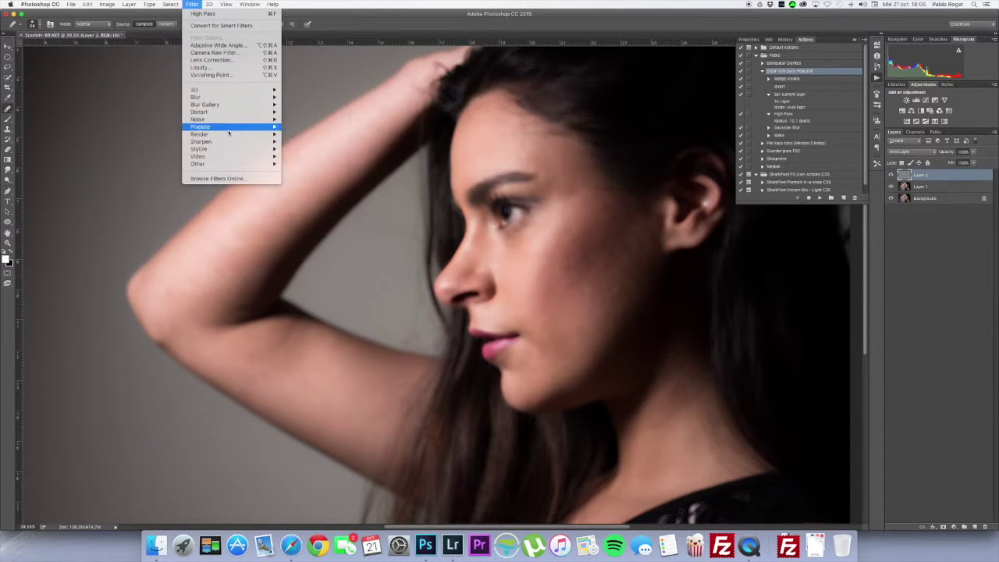
mouse_move(231, 97)
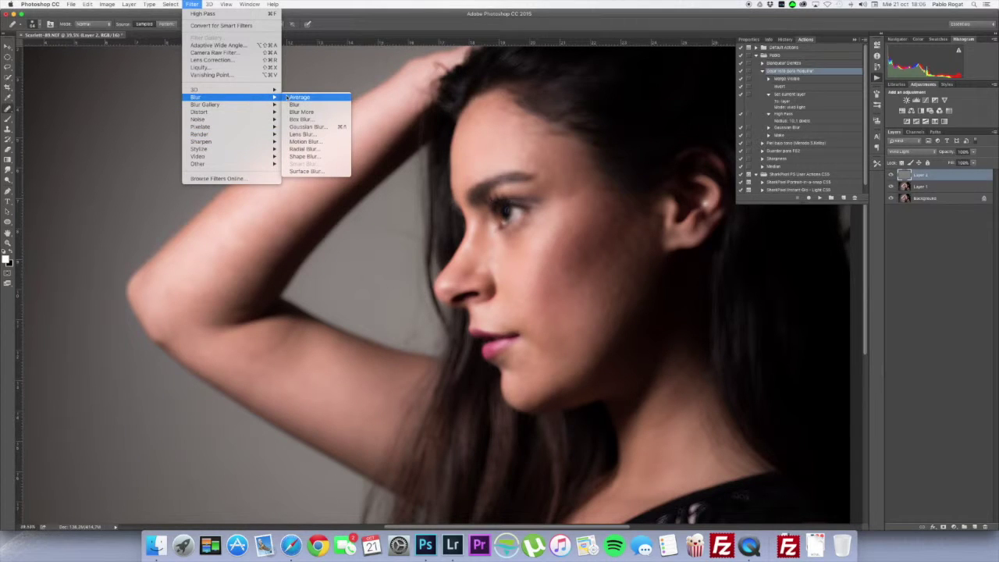
click(322, 127)
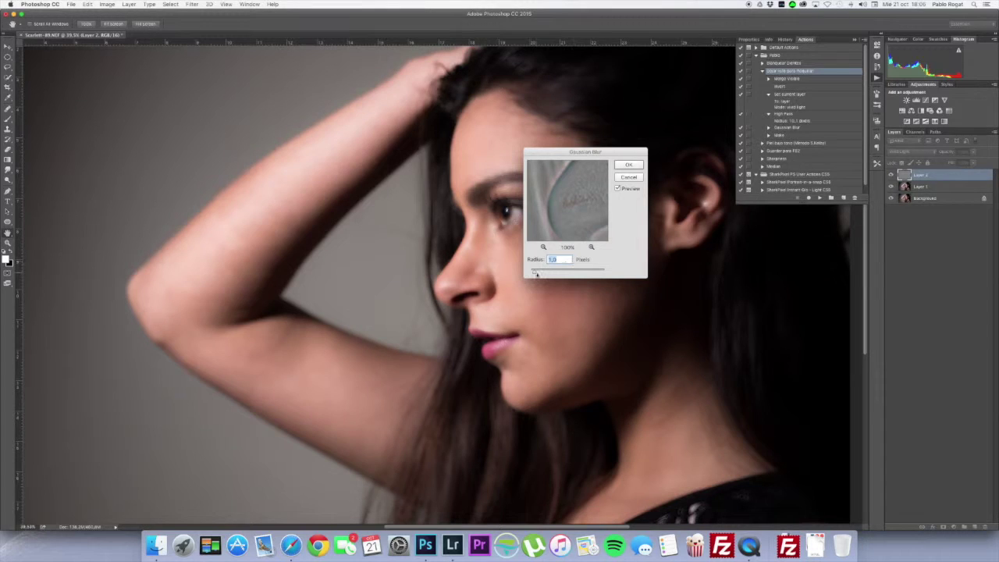
drag(534, 272, 541, 274)
click(631, 178)
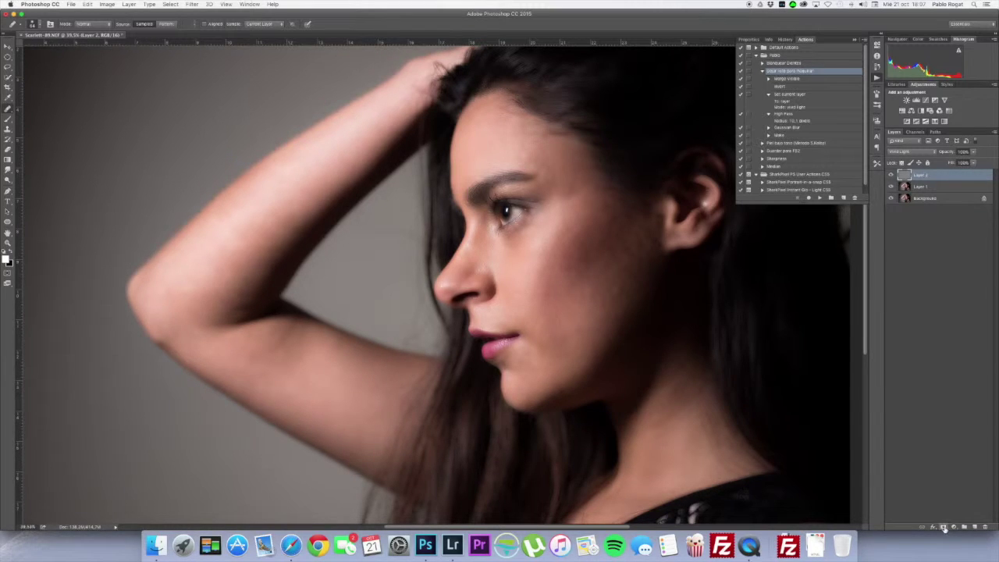
Replace Layer 2's white mask with a black hide-all mask and keep the mask targeted
click(943, 527)
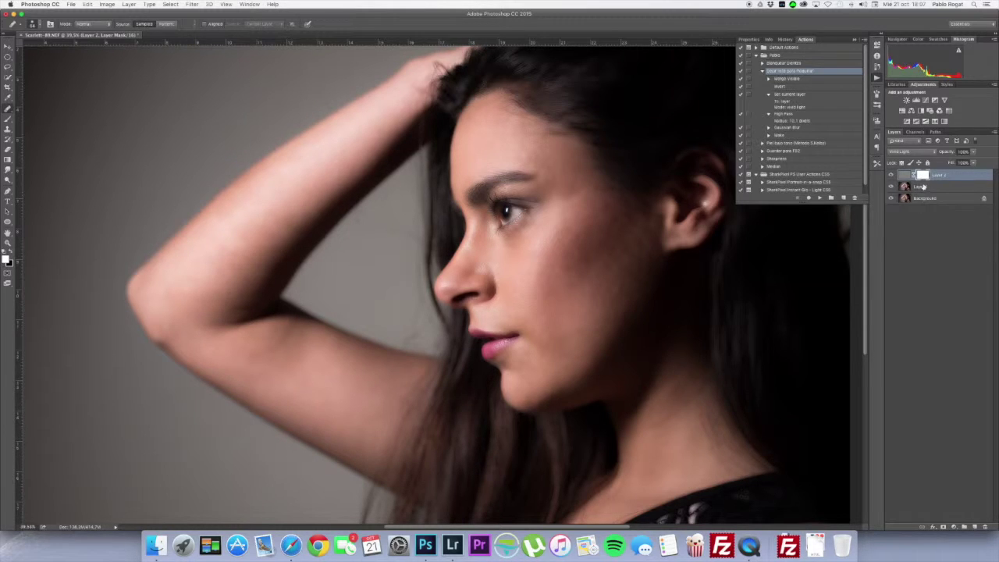
key(ctrl+z)
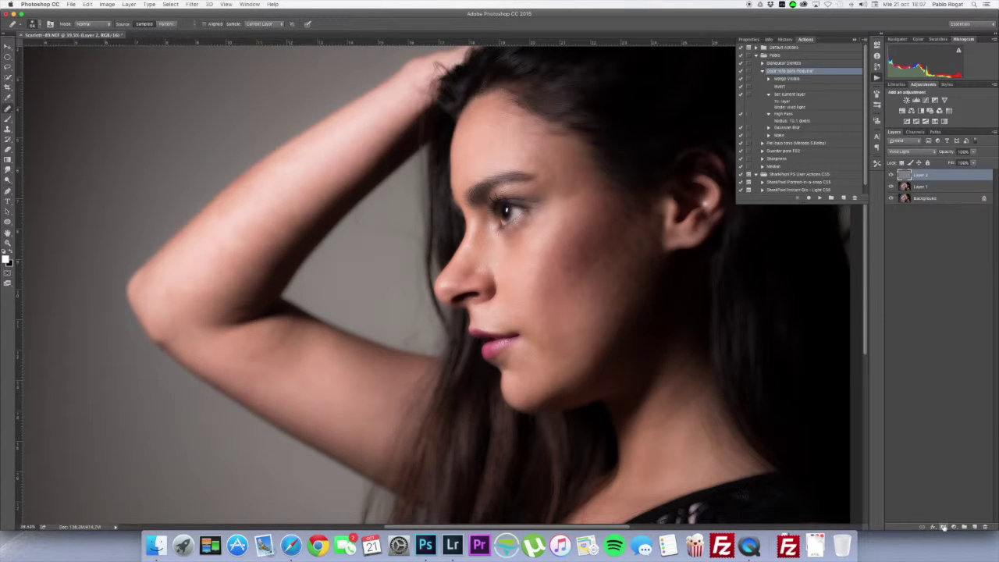
alt+click(942, 527)
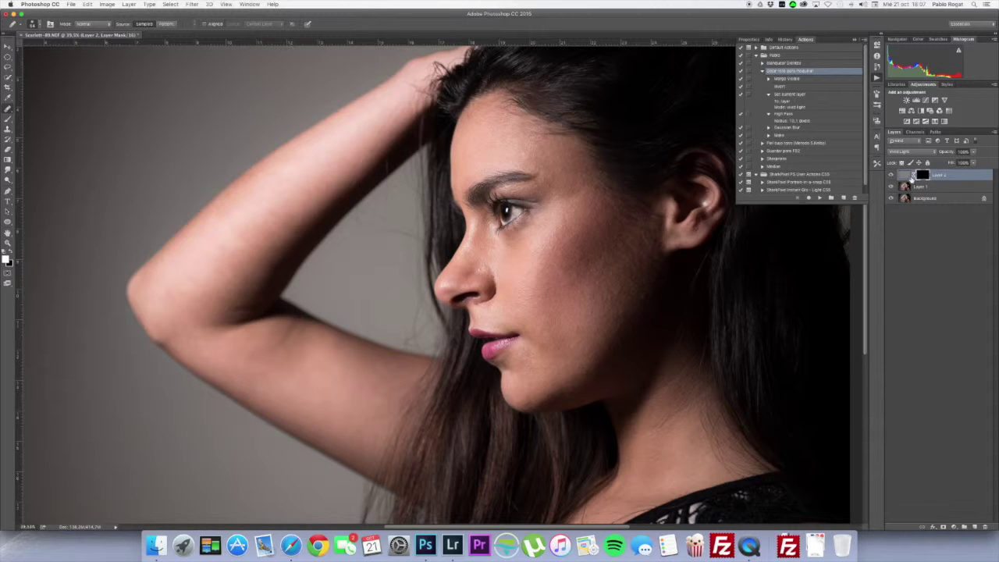
click(905, 175)
click(921, 176)
drag(922, 177, 927, 197)
Select the standard Brush Tool, resize it, set flow to 100%, and show brush tip settings
click(7, 119)
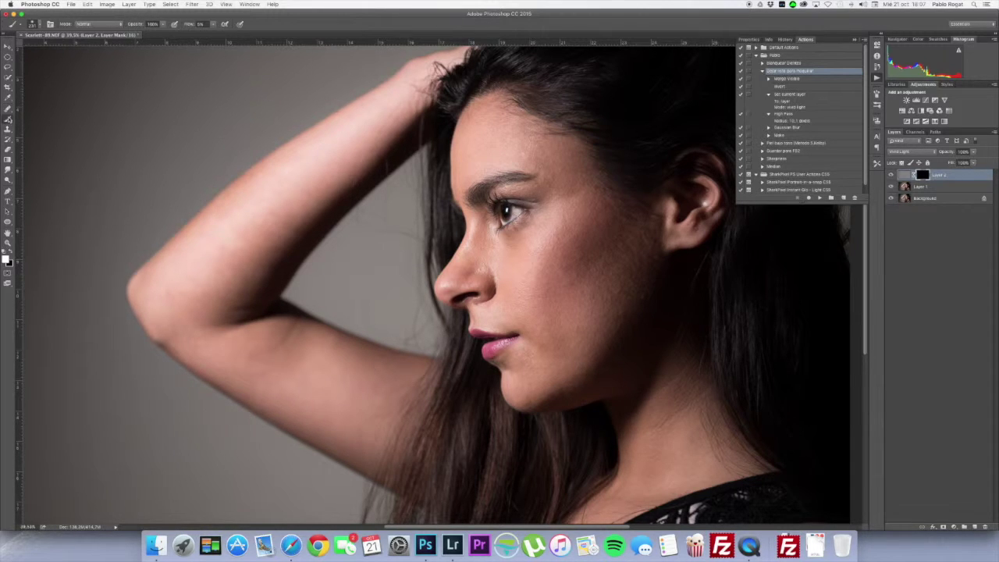
right_click(8, 121)
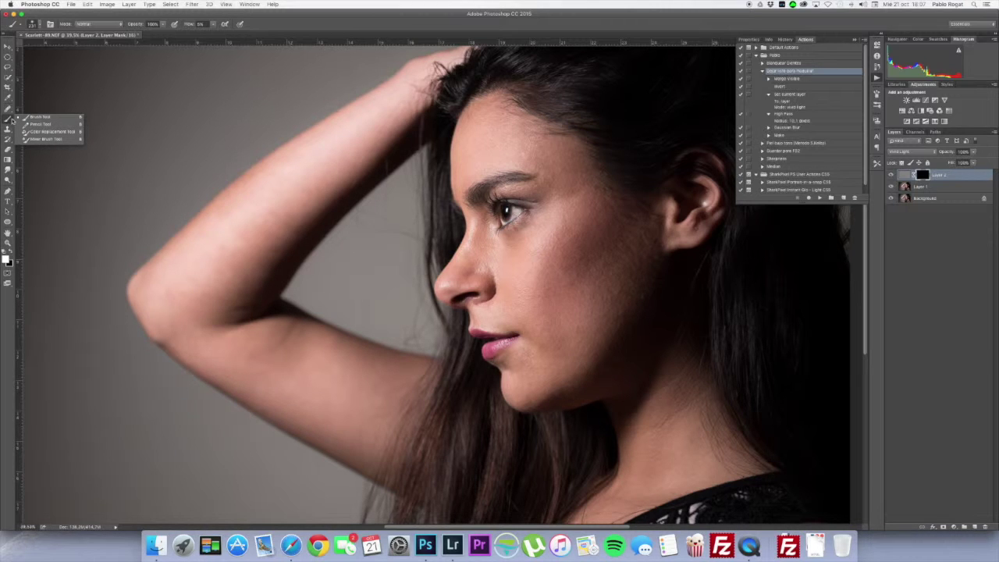
click(40, 117)
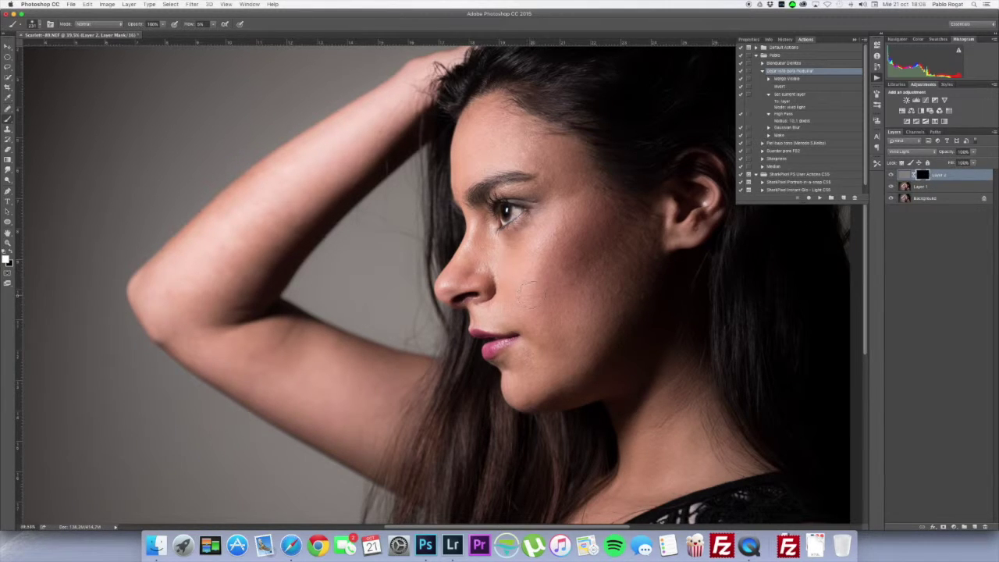
drag(528, 293, 536, 289)
click(202, 25)
text(86)
drag(185, 26, 197, 26)
click(877, 94)
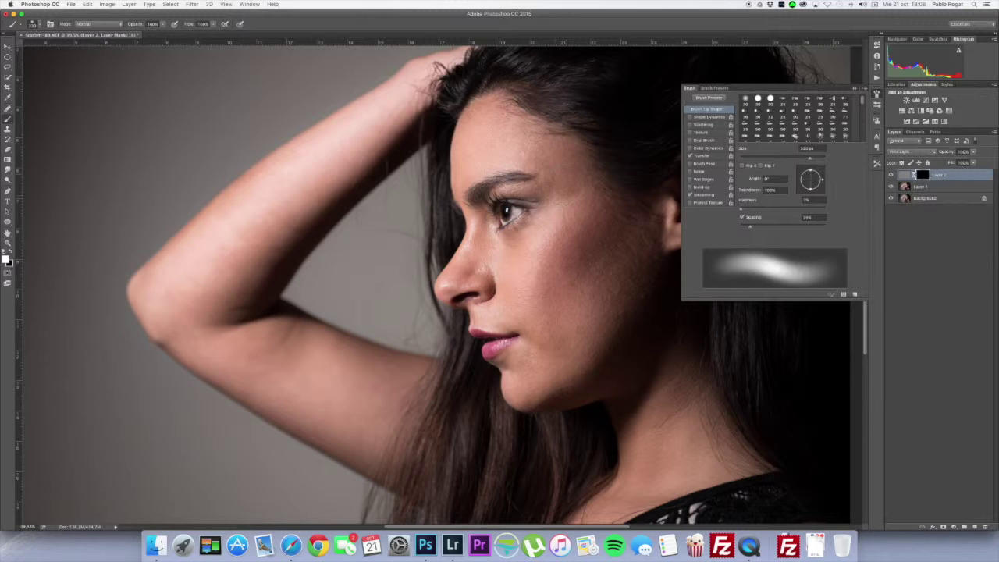
Close the brush settings and paint white over the cheek on Layer 2's mask
click(854, 88)
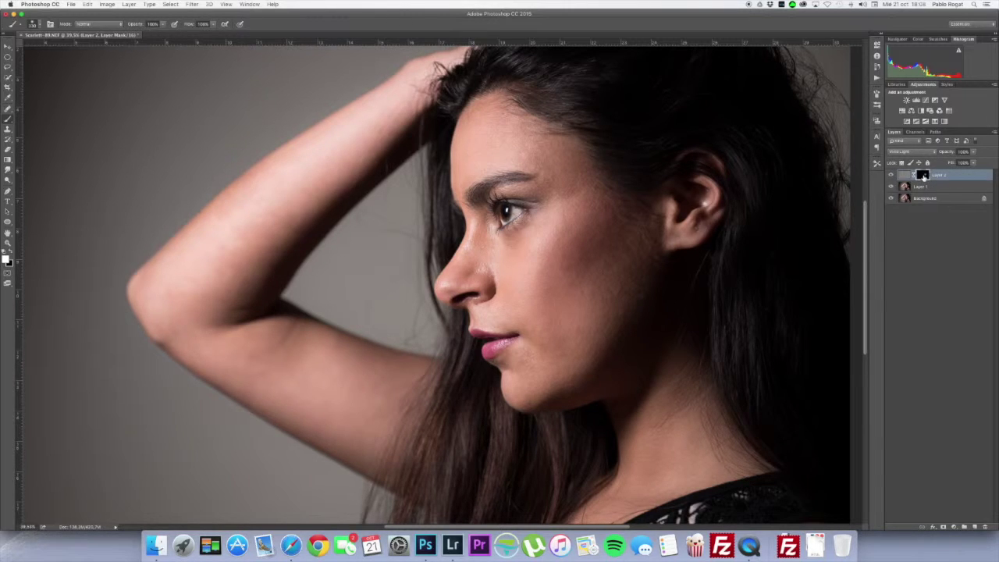
alt+click(922, 175)
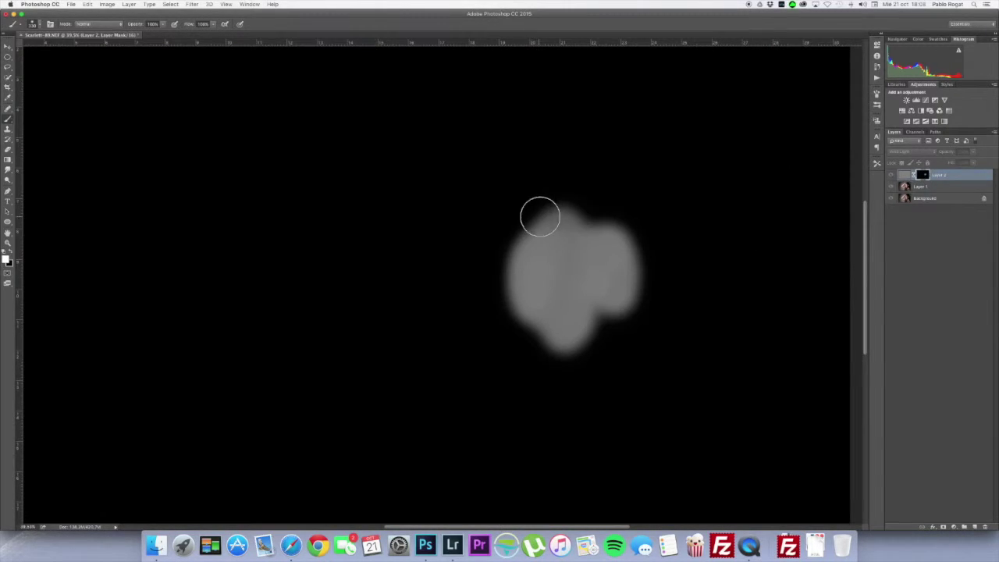
drag(550, 190, 601, 320)
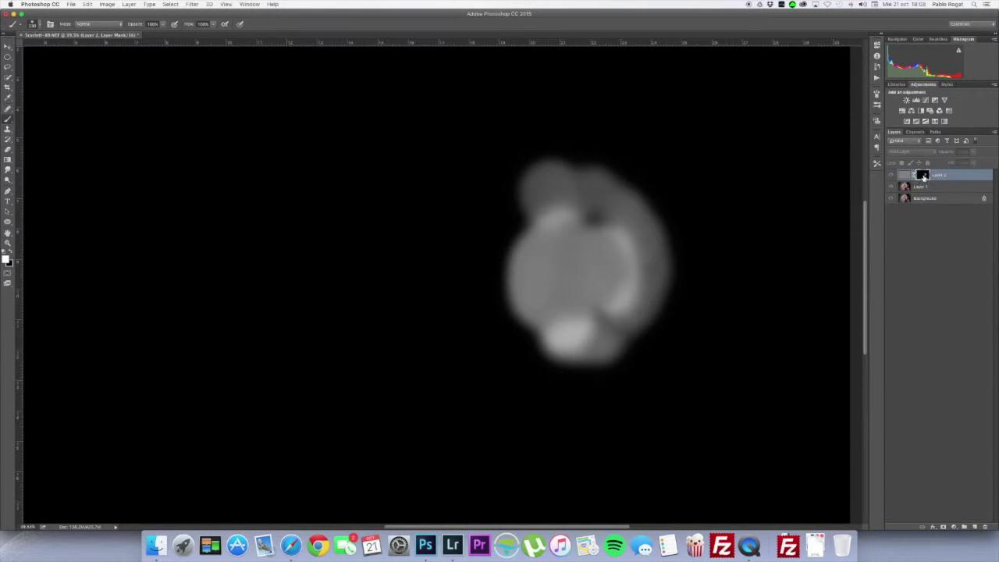
alt+click(924, 176)
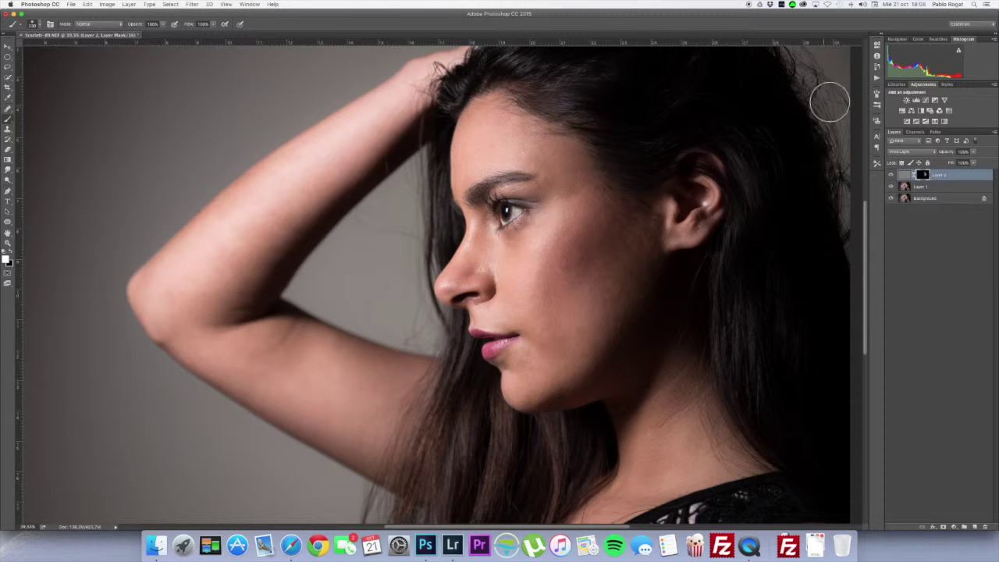
Turn off the brush's Transfer option and set brush flow to 15%
click(877, 94)
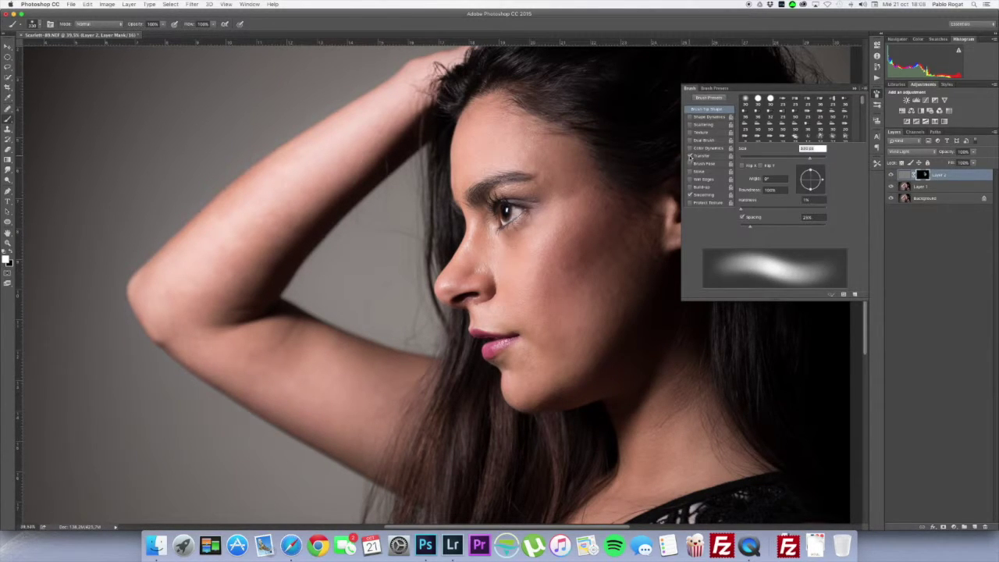
click(690, 156)
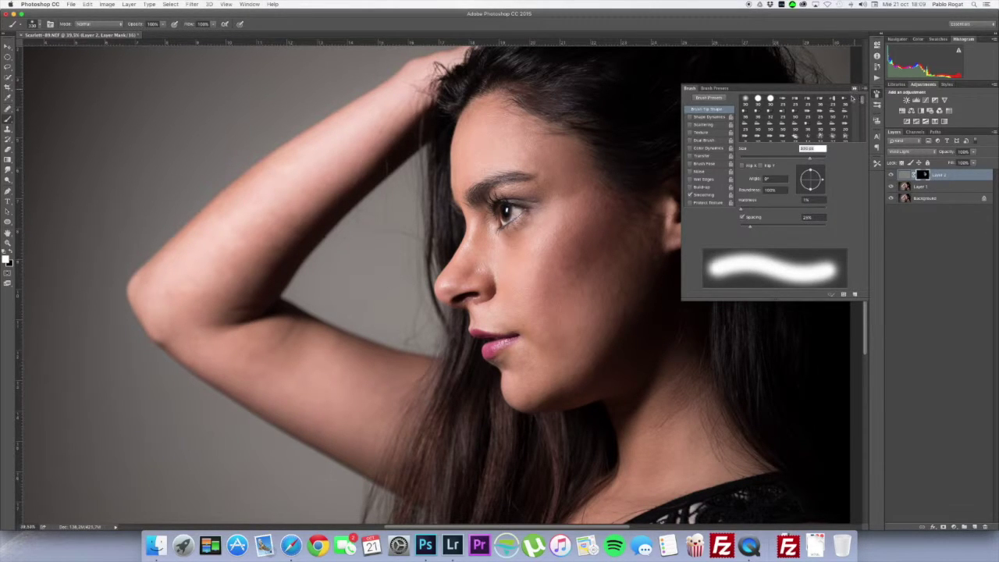
click(851, 91)
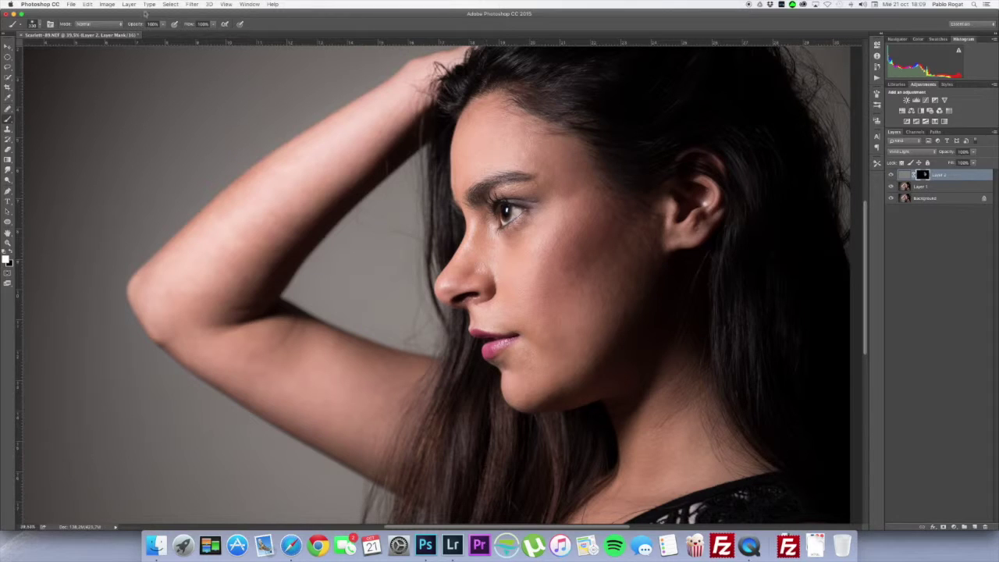
click(189, 24)
text(15)
key(Return)
Pan around the face, then hide Layer 2 to compare the smoothing
scroll(492, 220, down, 5)
scroll(493, 220, right, 2)
scroll(492, 220, up, 2)
scroll(488, 211, down, 2)
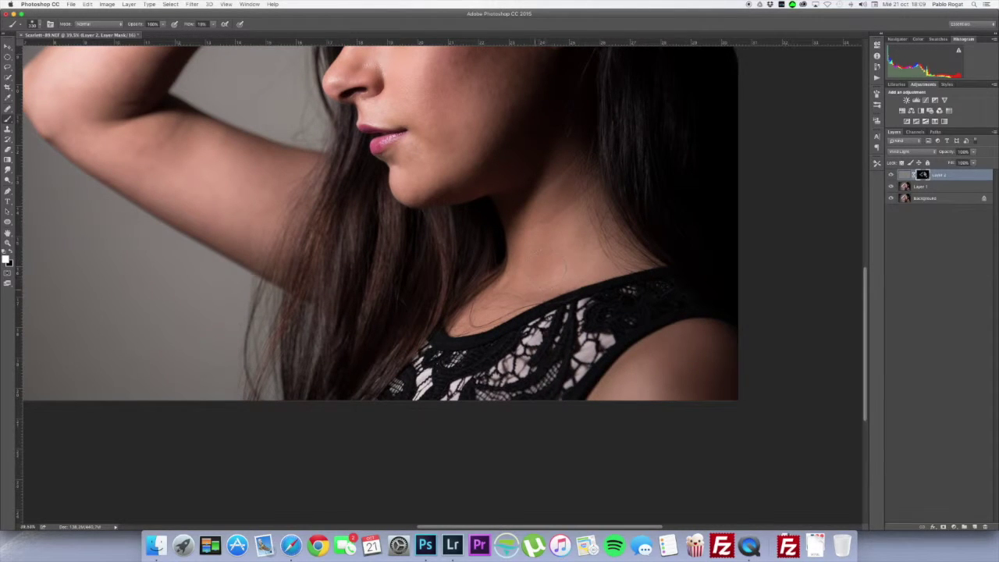
scroll(567, 207, up, 3)
scroll(522, 270, up, 2)
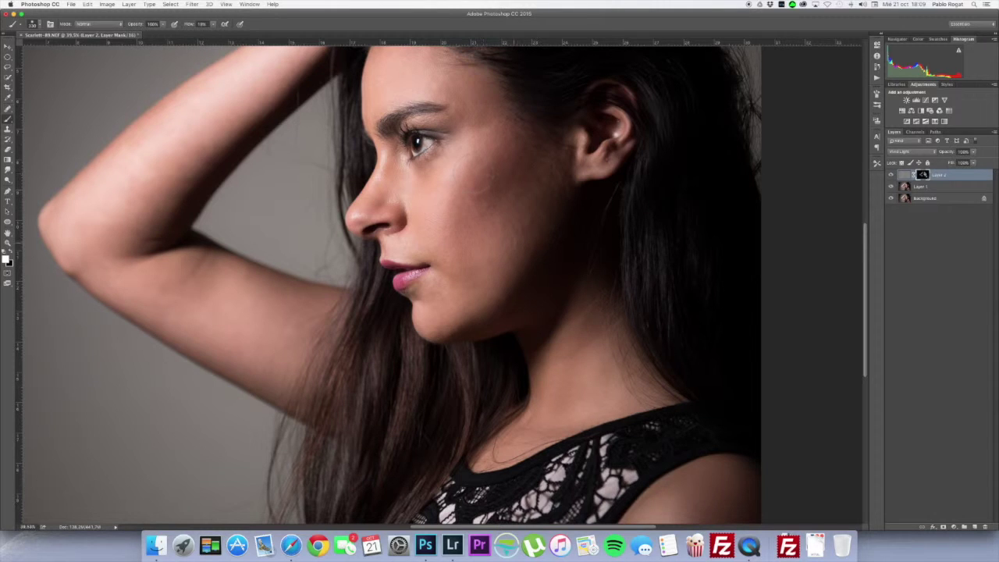
scroll(524, 290, up, 3)
scroll(523, 289, left, 3)
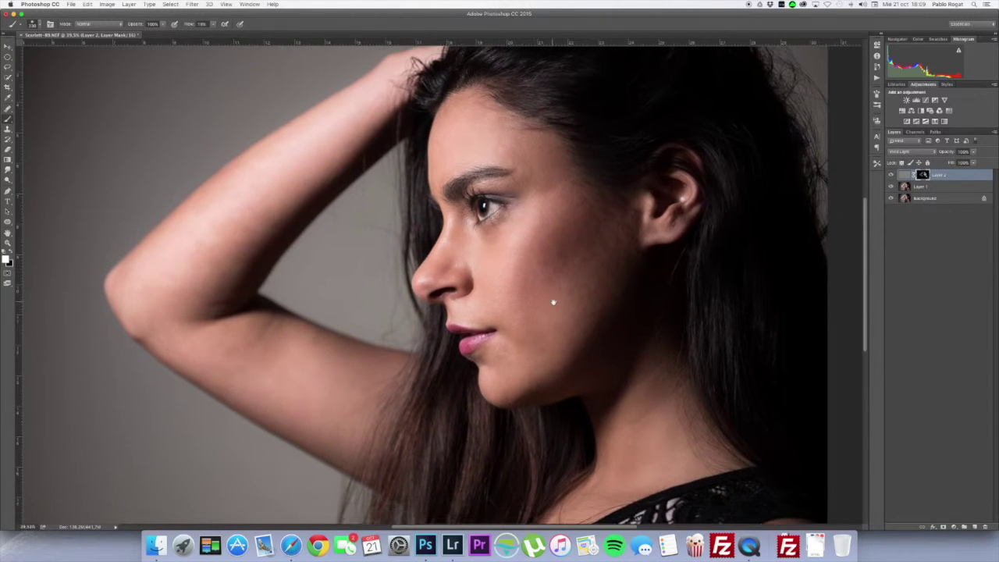
scroll(553, 302, down, 1)
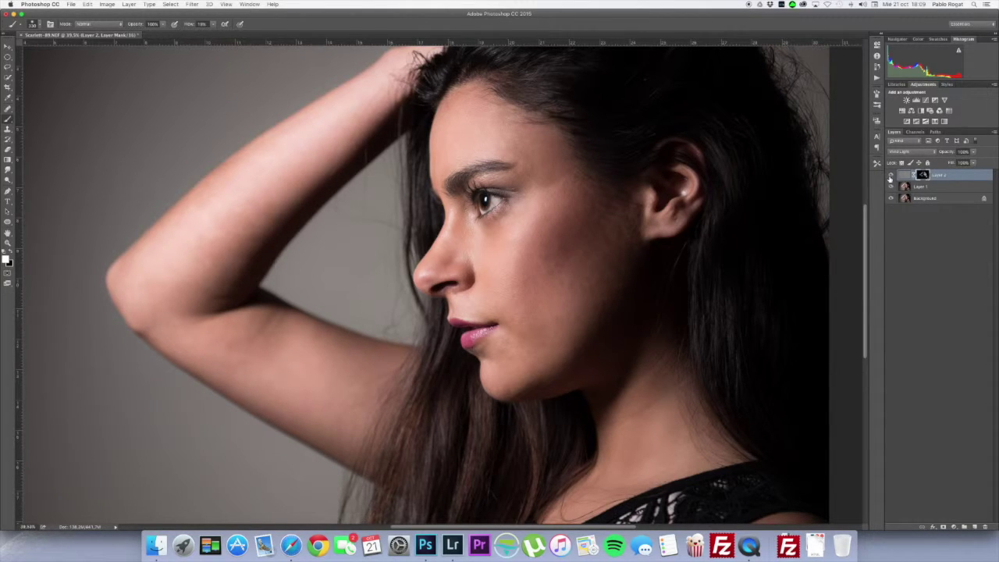
click(892, 174)
Zoom in and out to check the portrait, then make Layer 2 visible again
key(z)
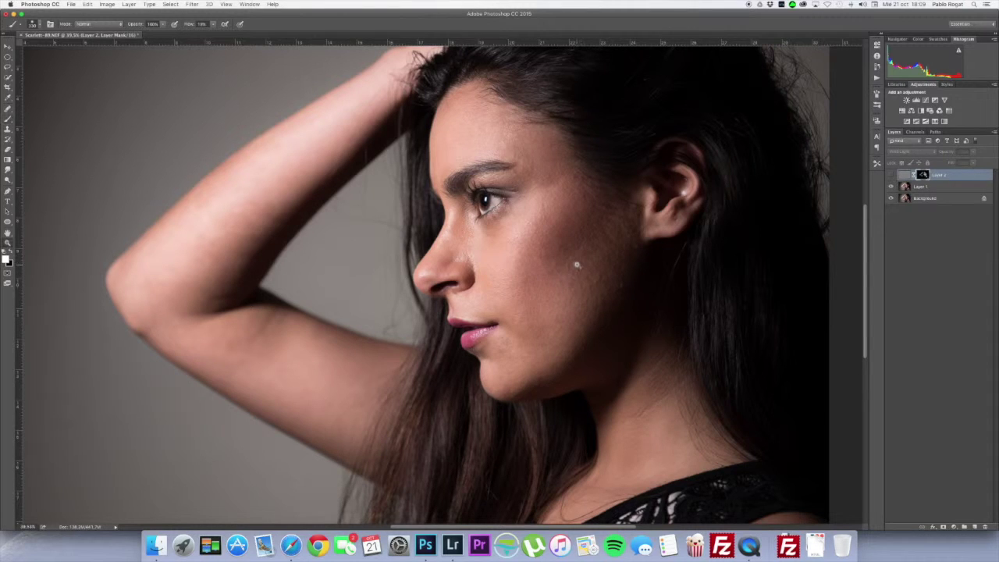
click(593, 262)
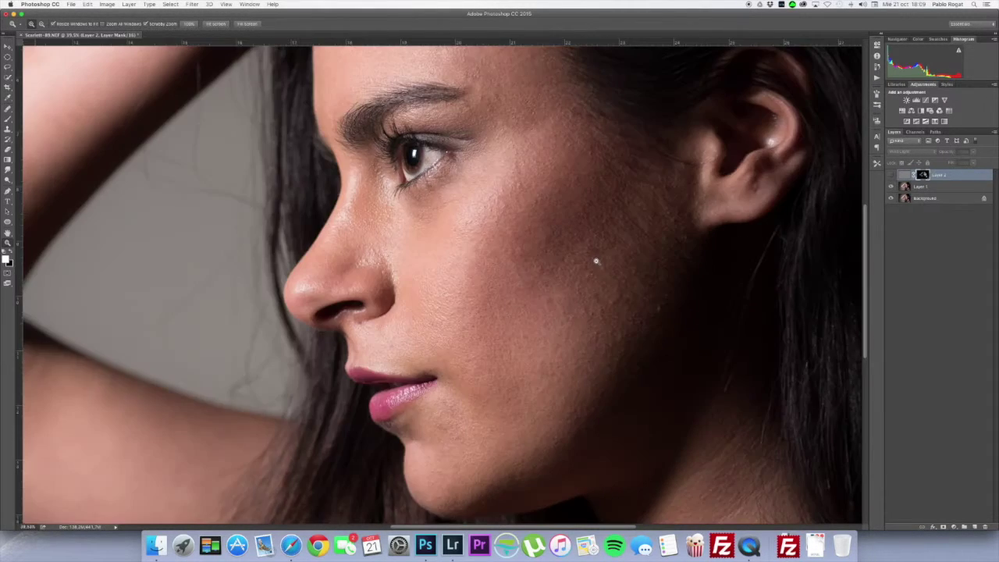
alt+click(593, 262)
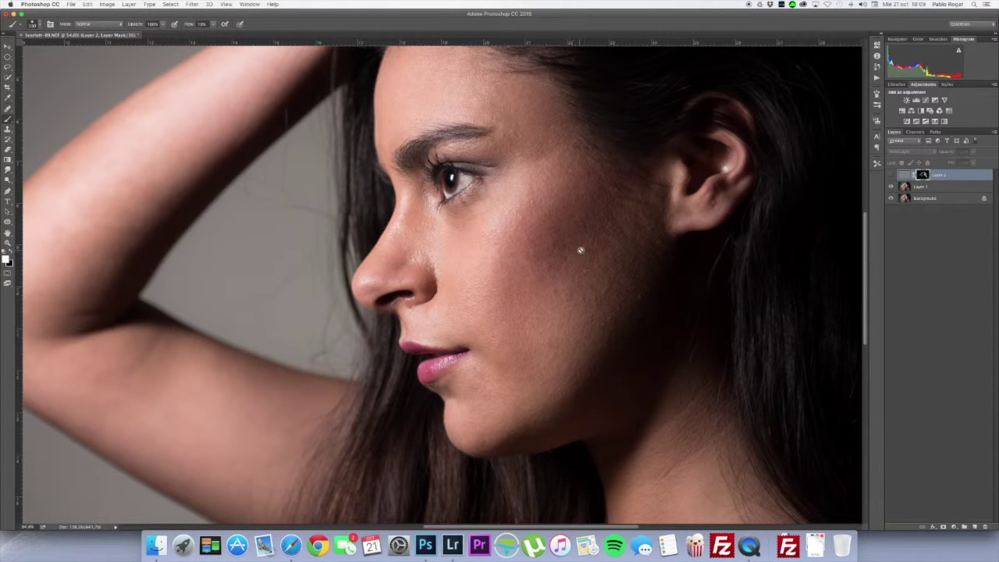
alt+click(538, 259)
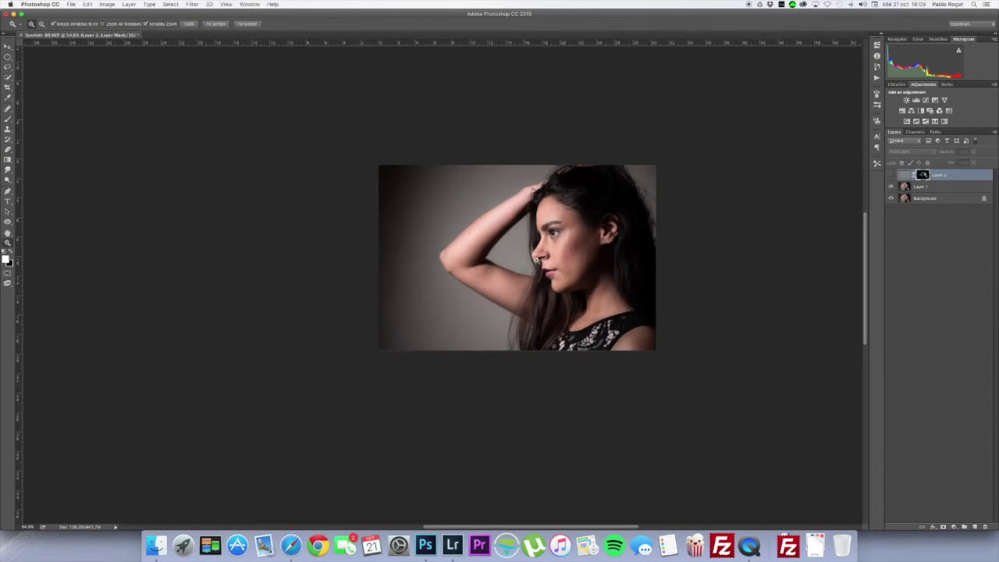
click(551, 263)
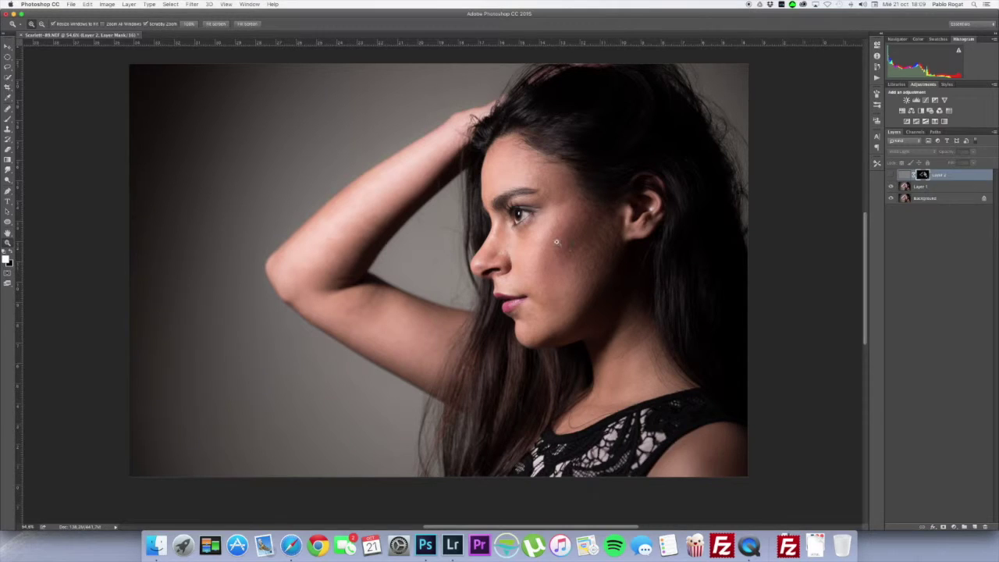
key(b)
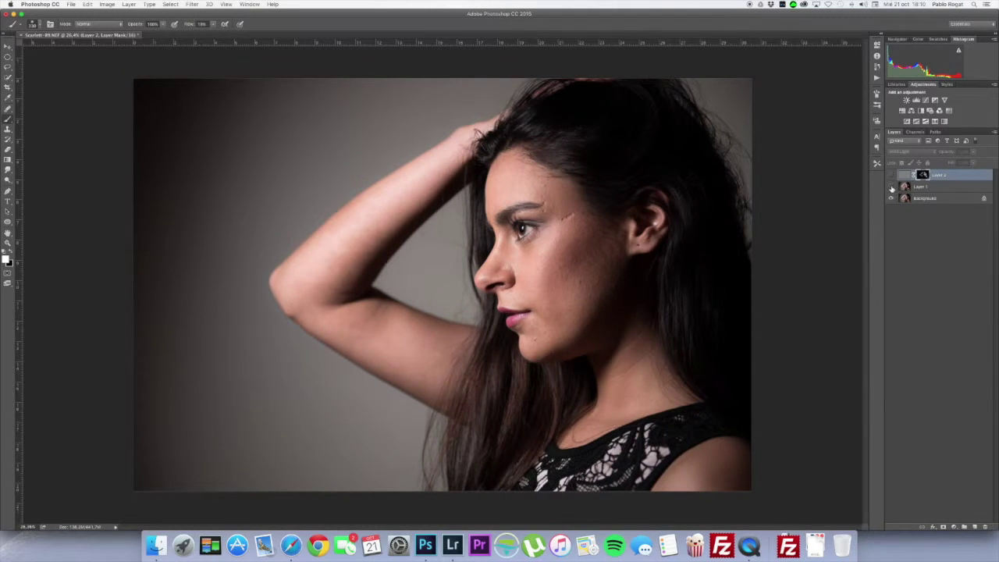
click(890, 175)
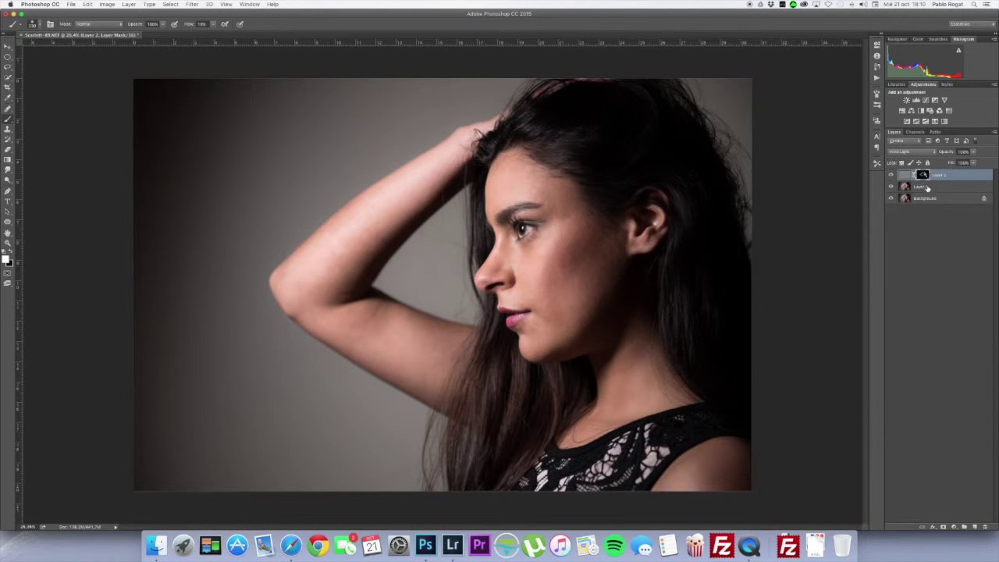
Group Layer 1 and Layer 2 into Group 1 and toggle its visibility to compare
shift+click(932, 188)
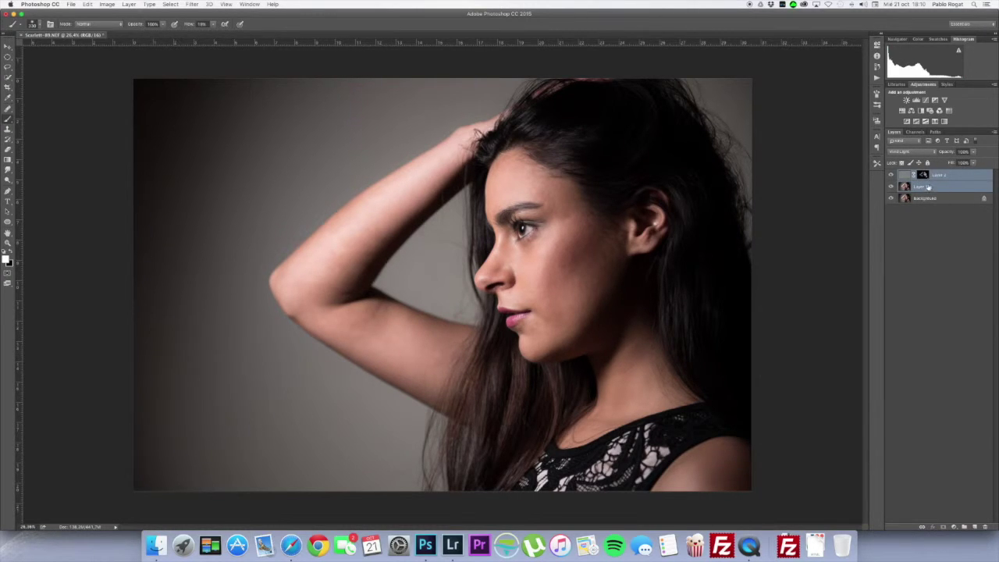
key(super+g)
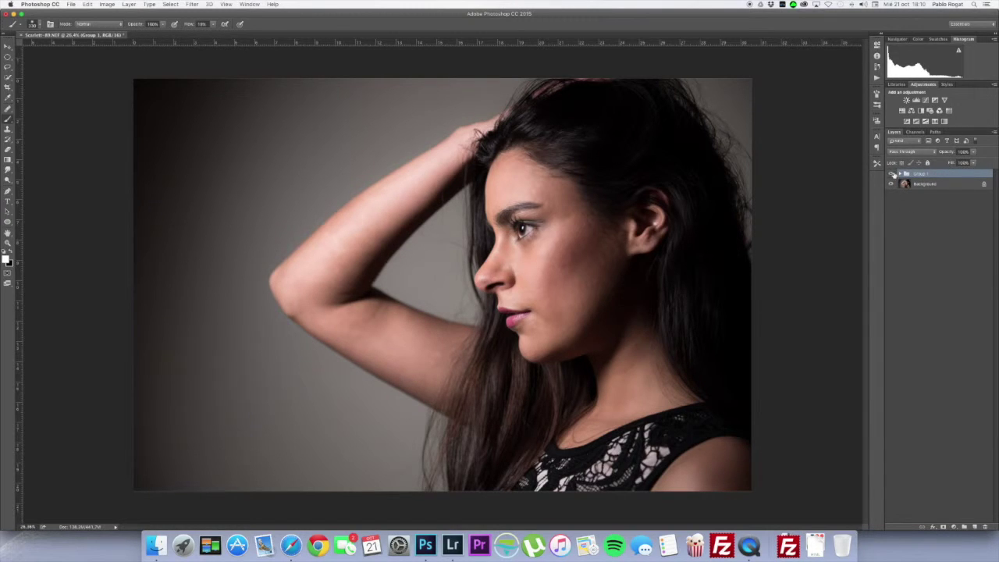
click(893, 174)
click(891, 174)
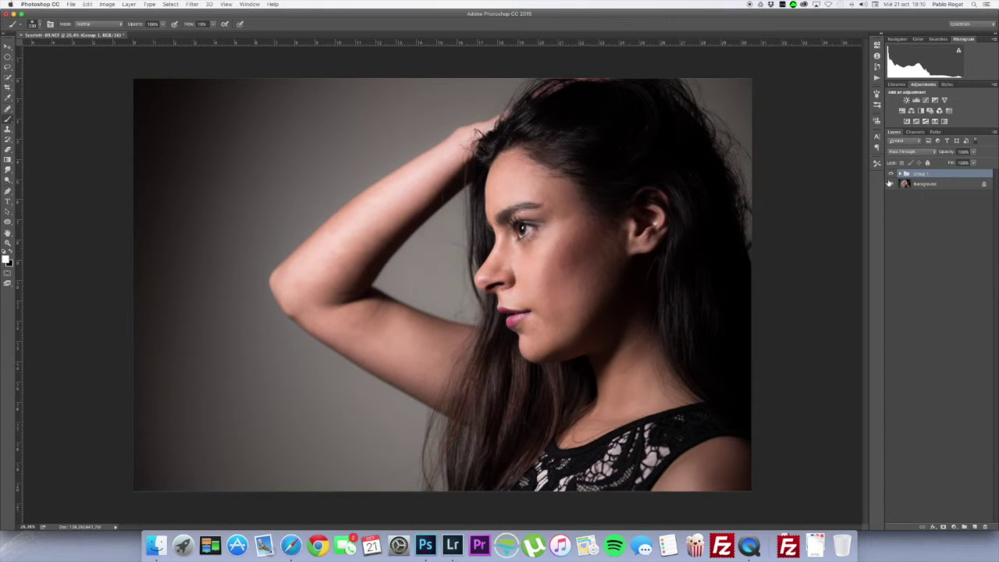